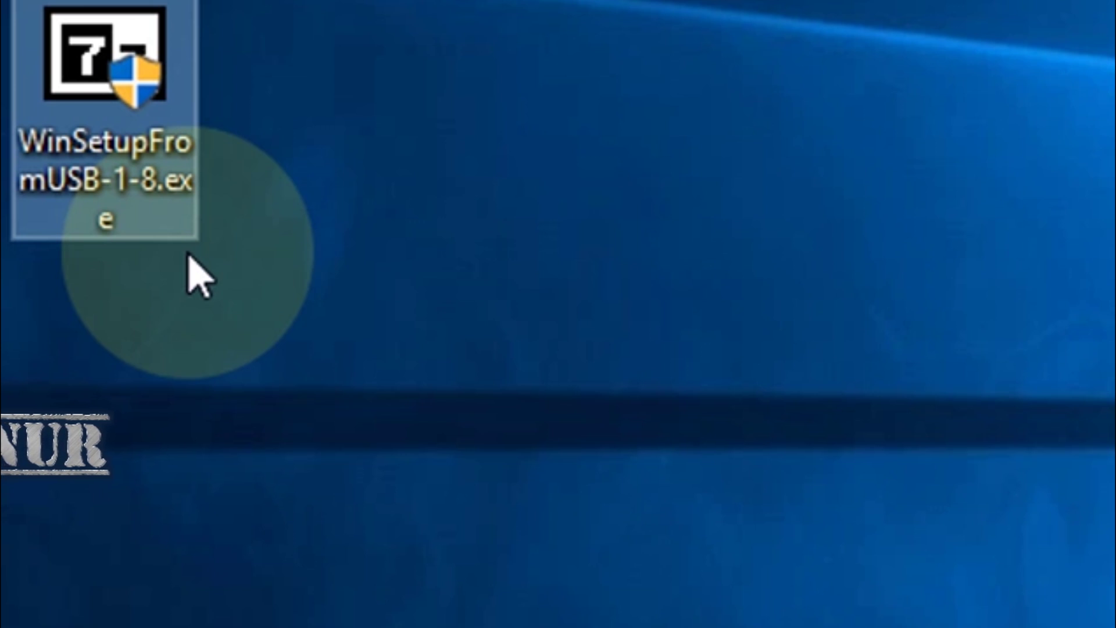
# - Extract the WinSetupFromUSB-1-8 self-extracting archive to a folder on the desktop
pyautogui.doubleClick(109, 84)
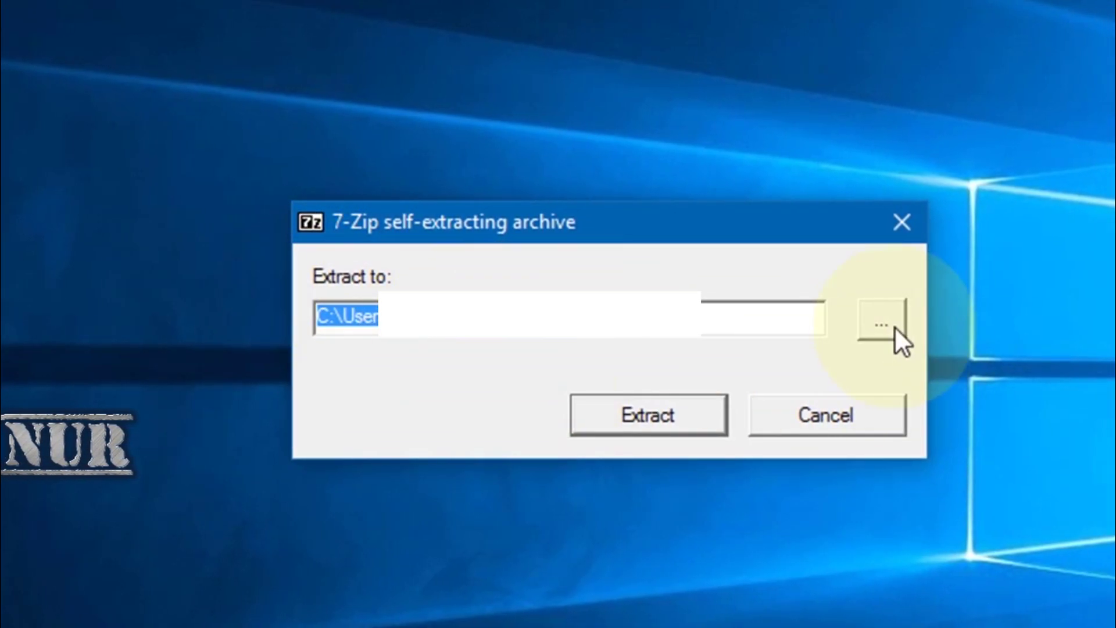
pyautogui.click(885, 323)
pyautogui.click(471, 260)
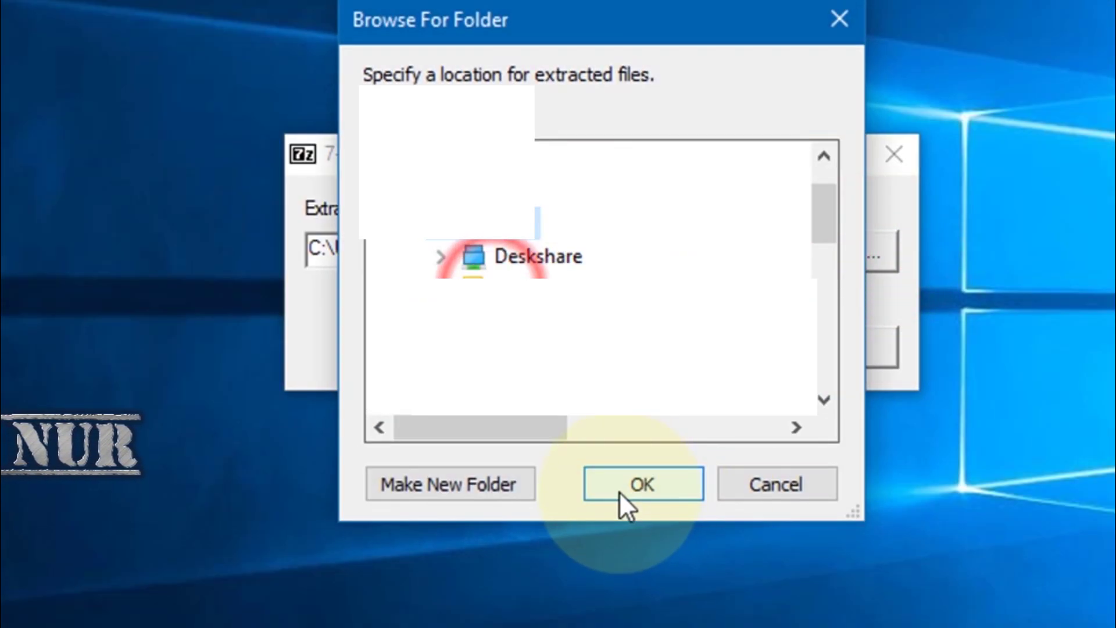
pyautogui.click(621, 488)
pyautogui.click(644, 339)
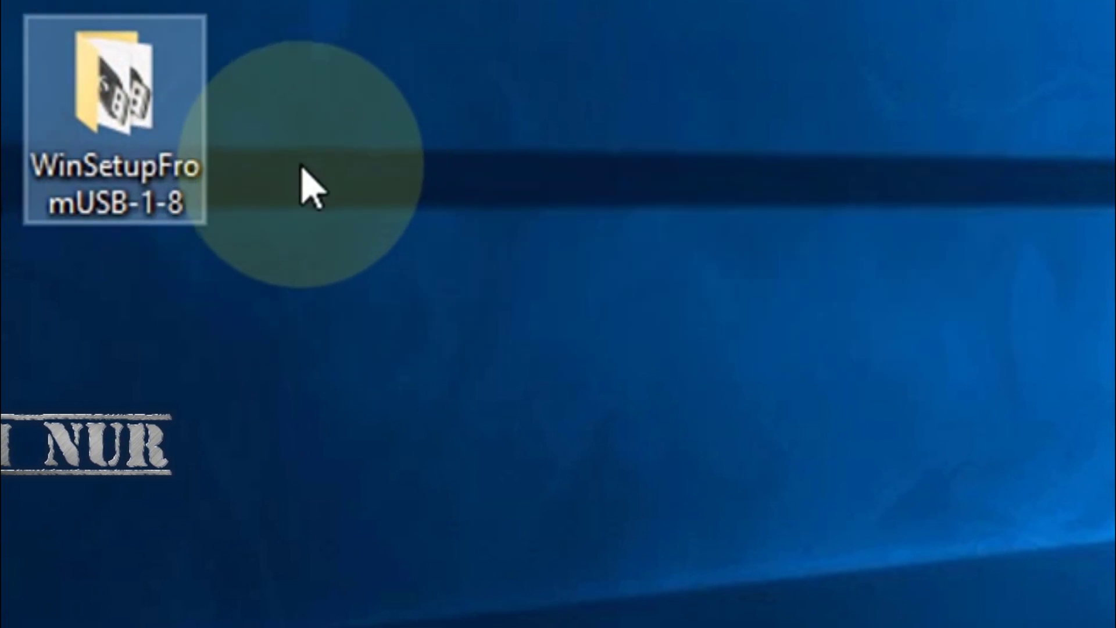
# - Launch WinSetupFromUSB_1-8_x64.exe from the extracted WinSetupFromUSB-1-8 folder
pyautogui.doubleClick(119, 100)
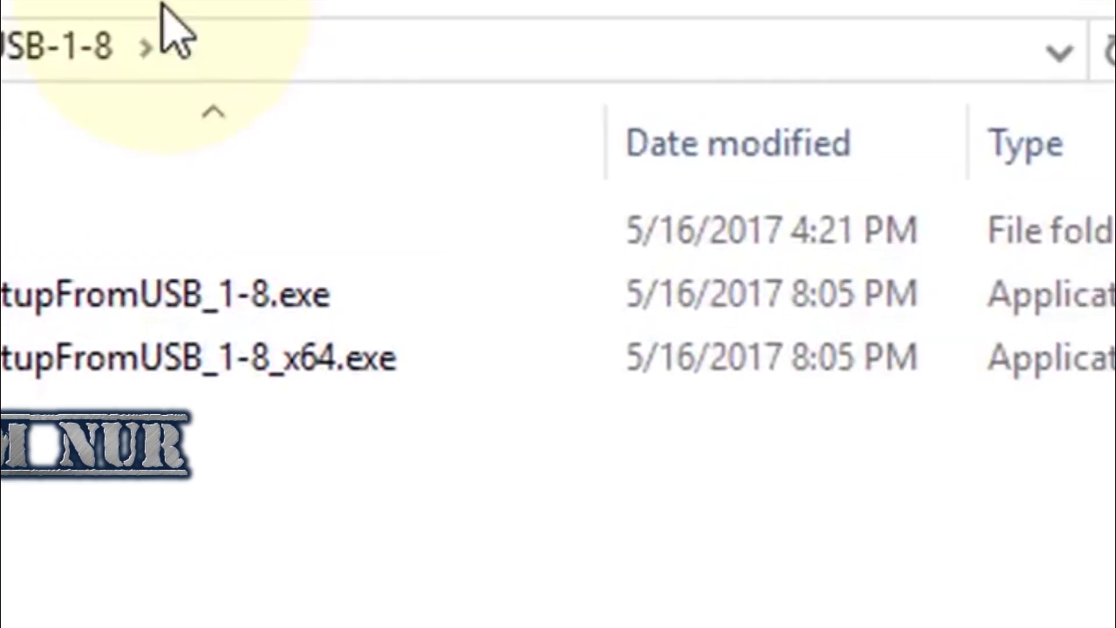
pyautogui.click(448, 129)
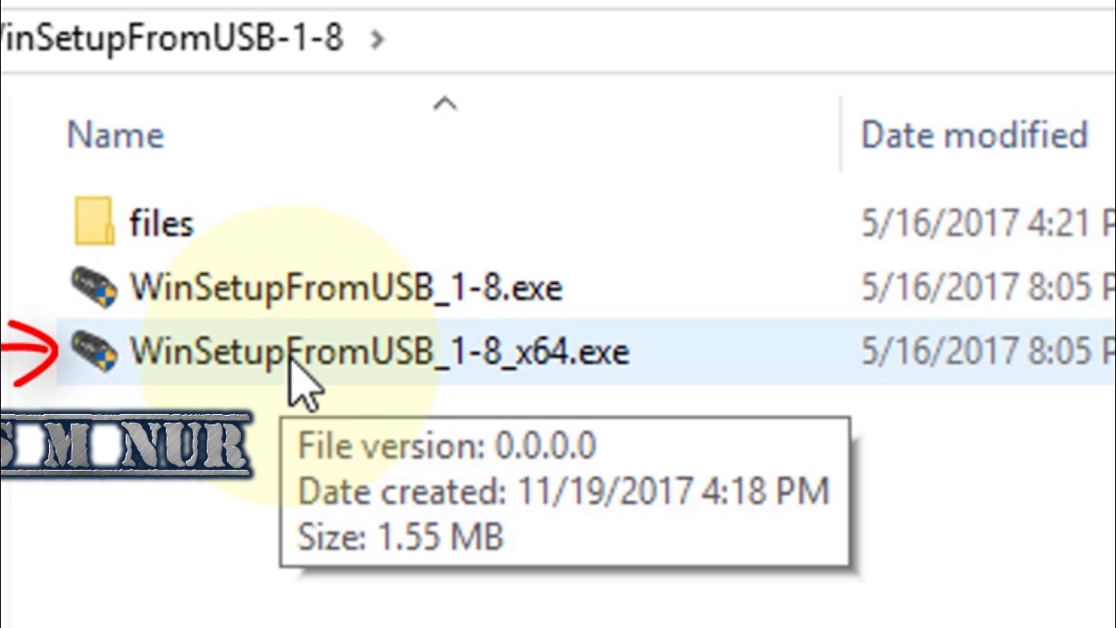
pyautogui.click(292, 358)
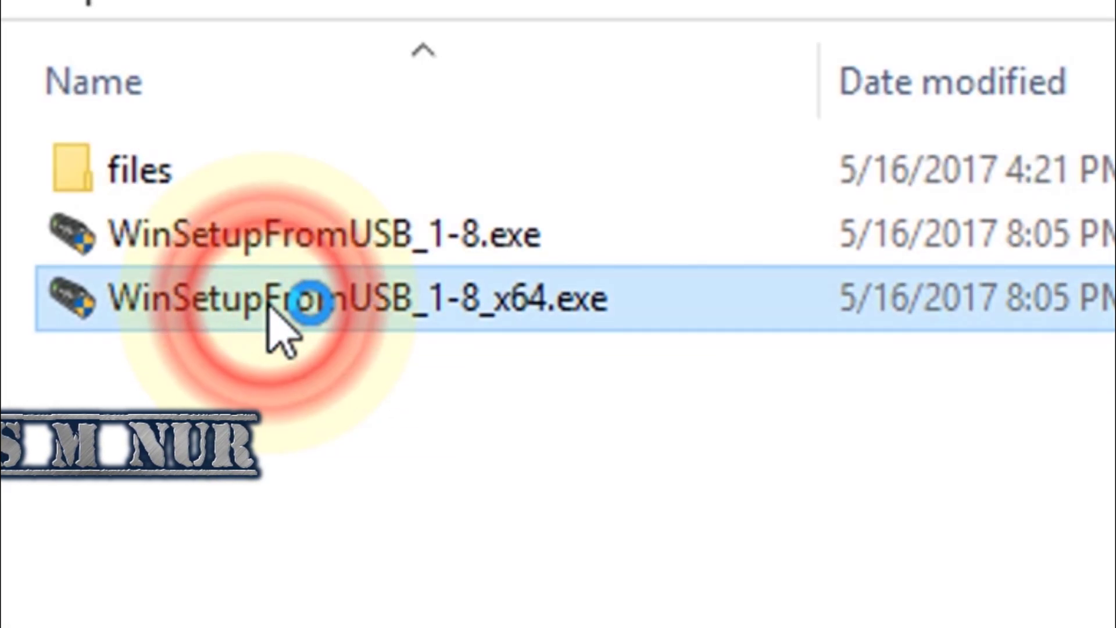
pyautogui.doubleClick(269, 303)
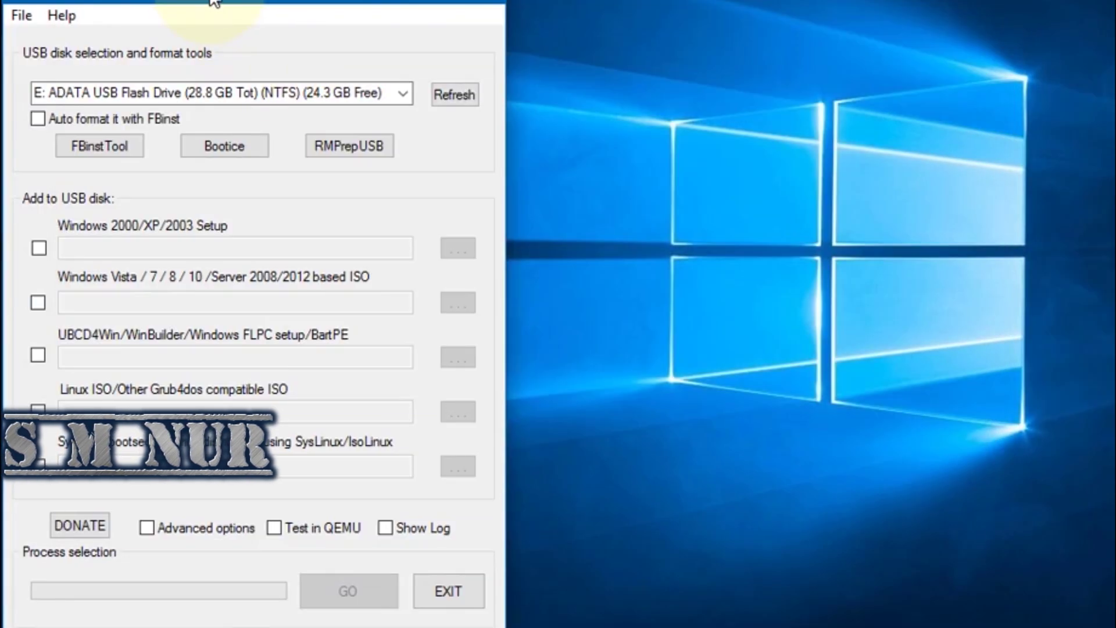
# - Move the WinSetupFromUSB window up and to the right on the screen
pyautogui.moveTo(213, 1); pyautogui.dragTo(303, 0)
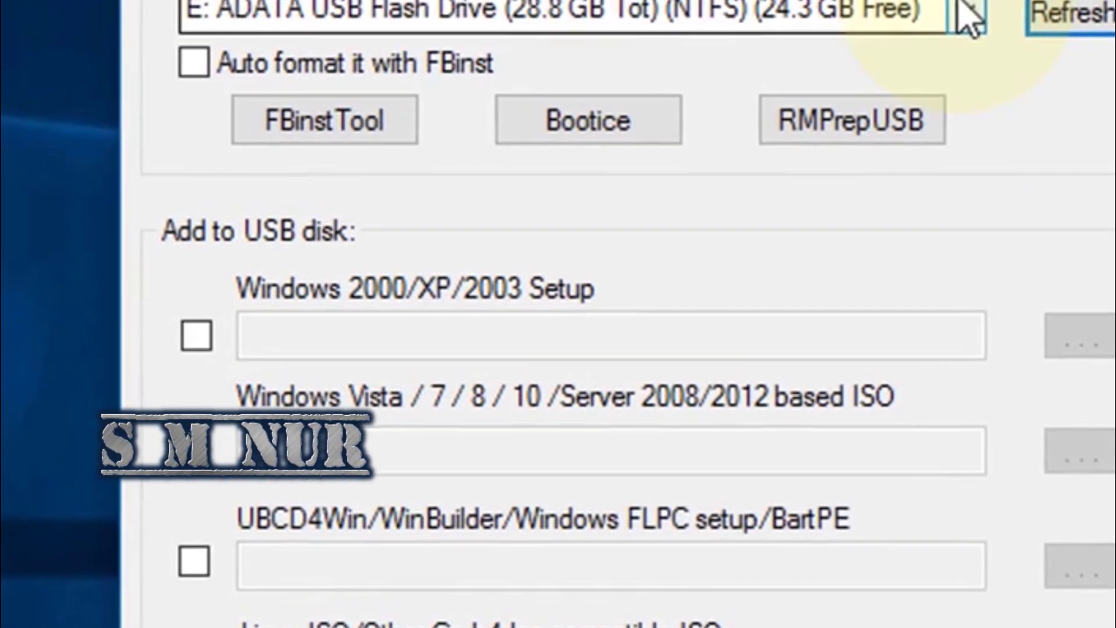
# - Target the ADATA drive, auto format with FBinst as NTFS, and enable the Vista/7/8/10 ISO source
pyautogui.click(977, 17)
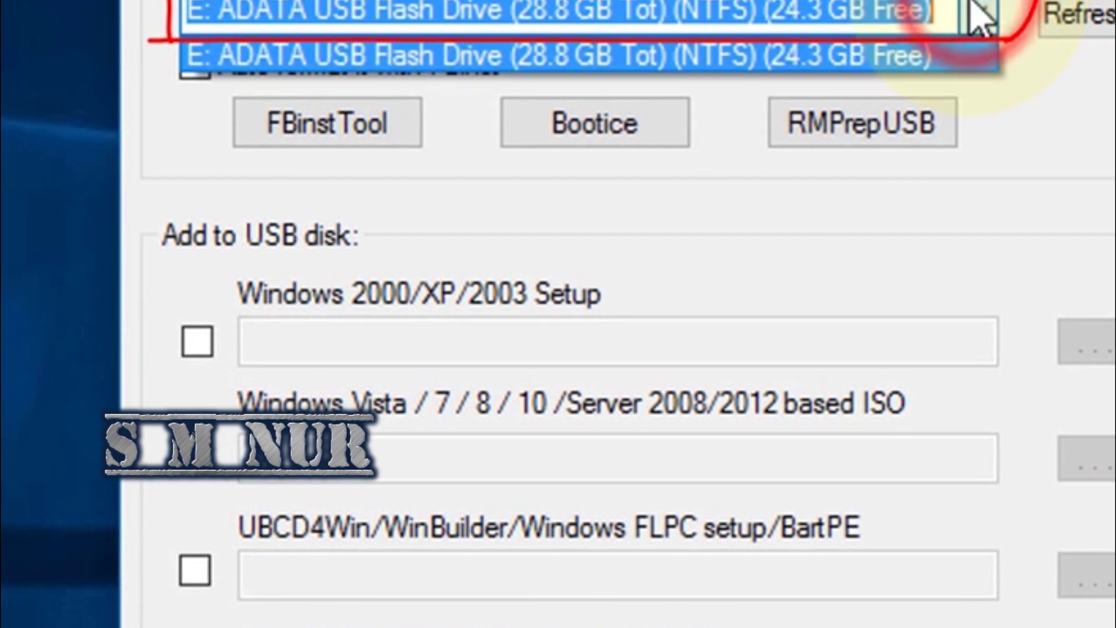
pyautogui.click(922, 63)
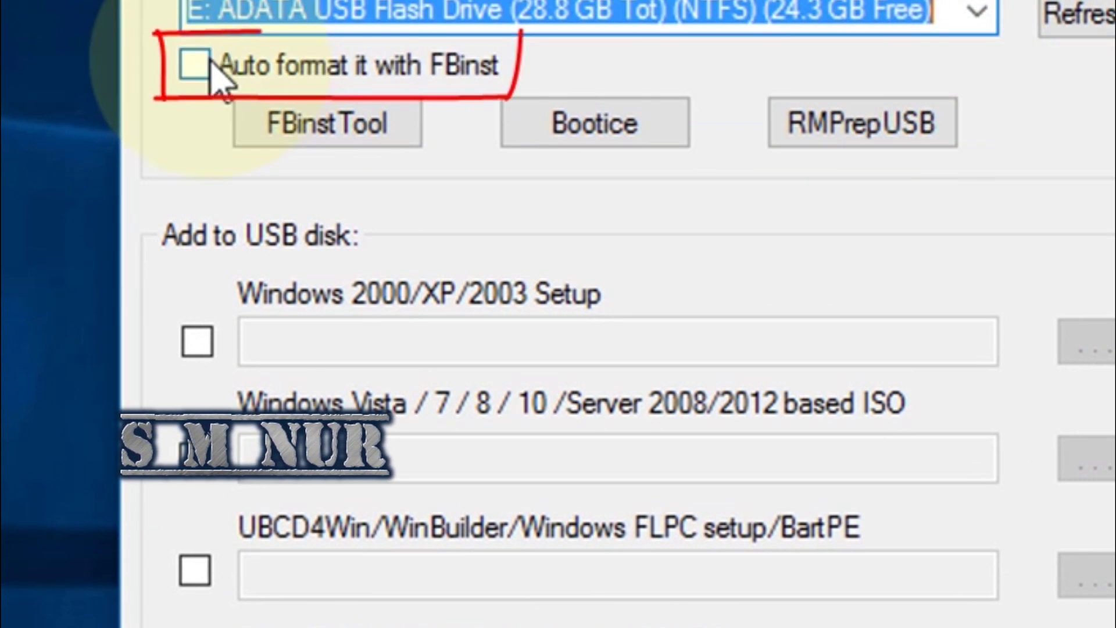
pyautogui.click(196, 66)
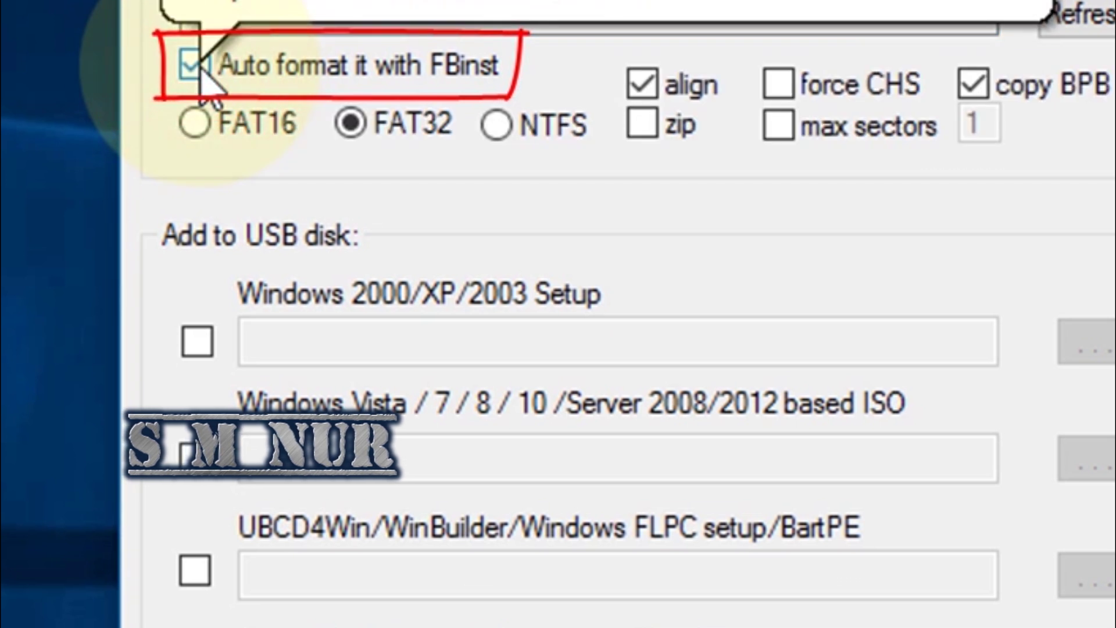
pyautogui.click(499, 126)
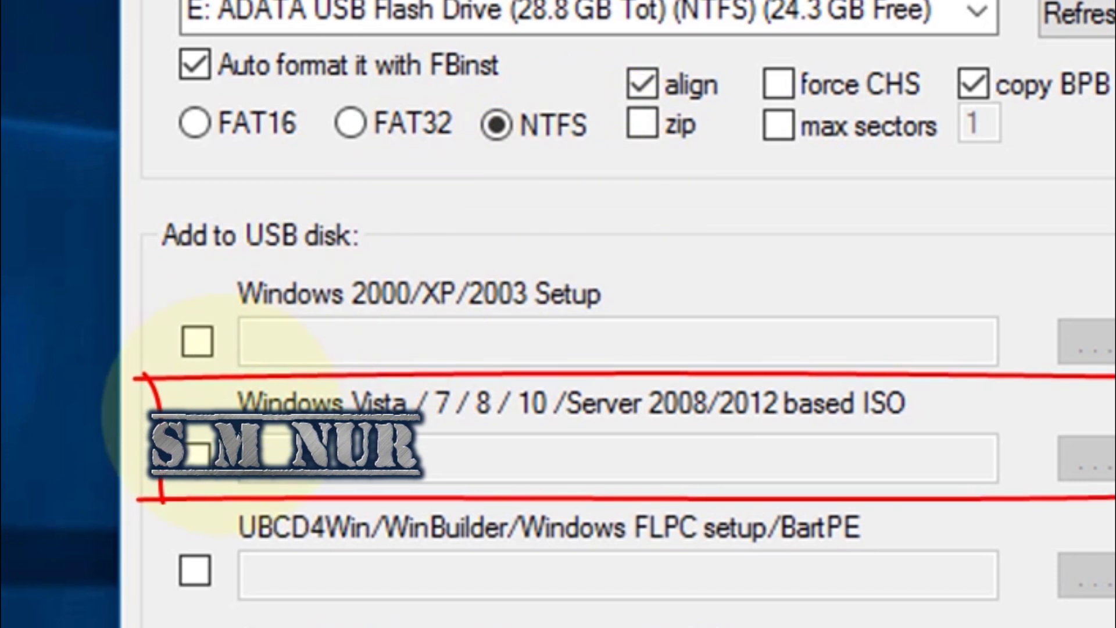
pyautogui.moveTo(194, 452)
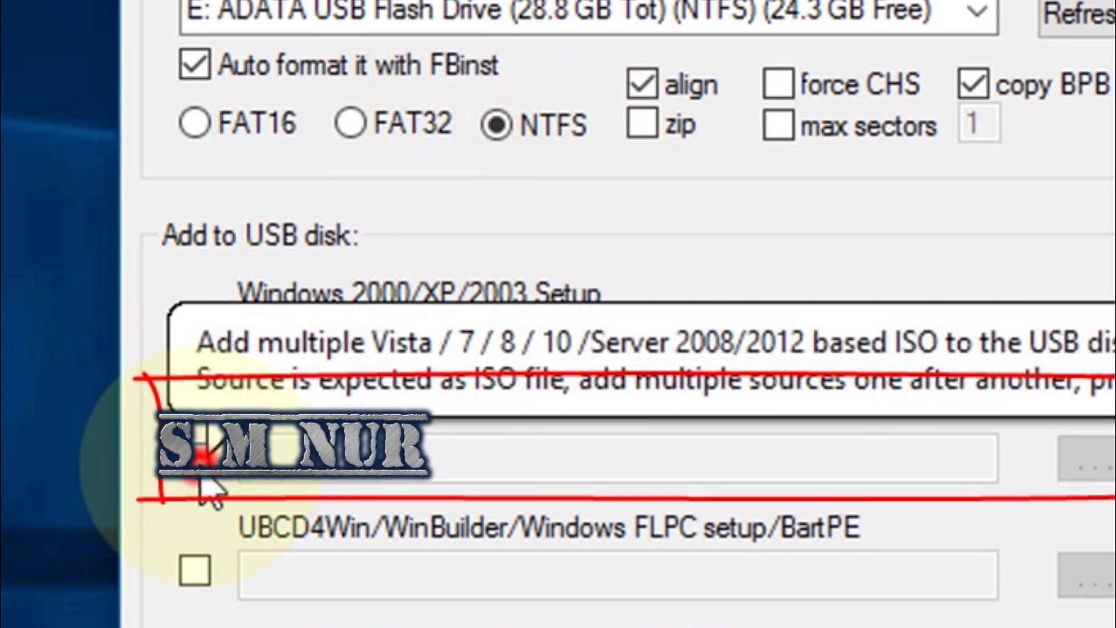
pyautogui.click(199, 460)
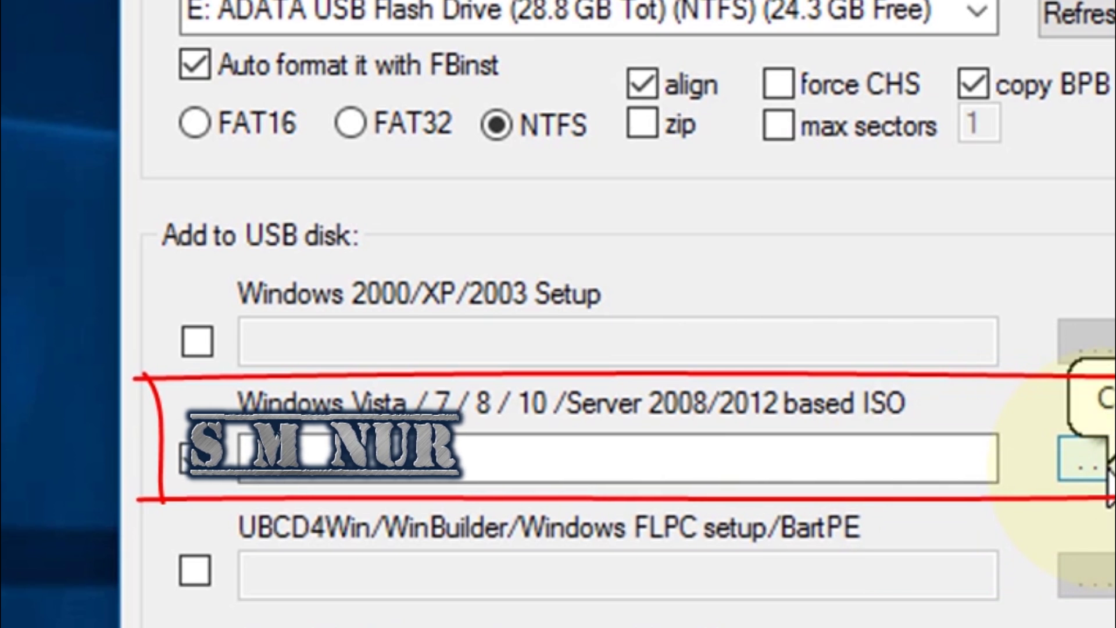
# - Choose Windows 7.iso from the Operating Systems folder as the Windows source
pyautogui.click(1090, 462)
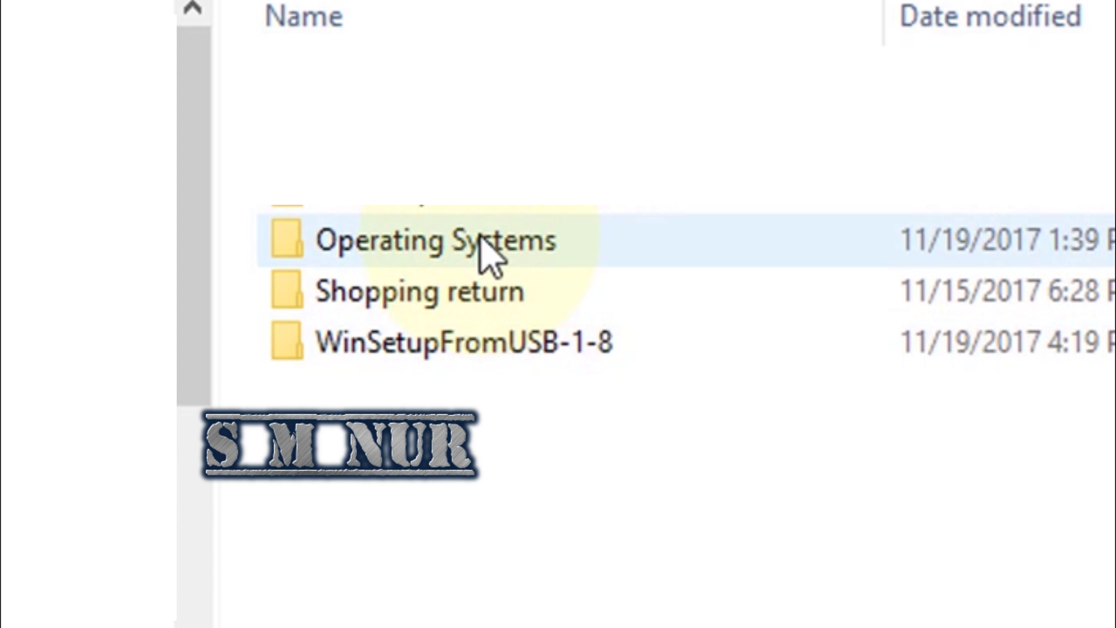
pyautogui.doubleClick(489, 252)
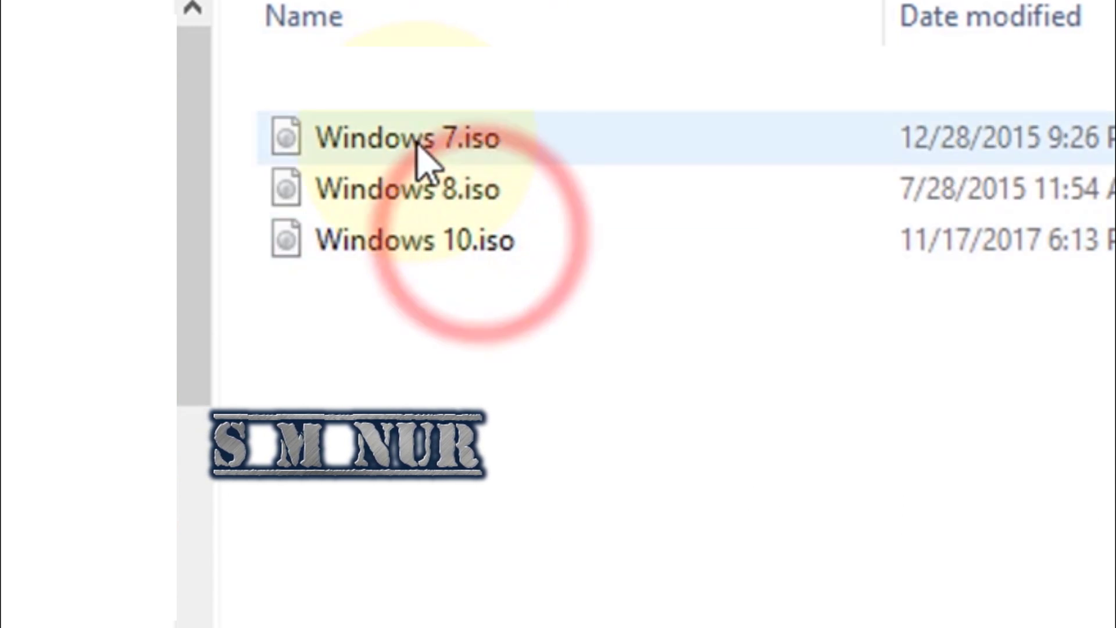
pyautogui.click(415, 140)
pyautogui.doubleClick(410, 137)
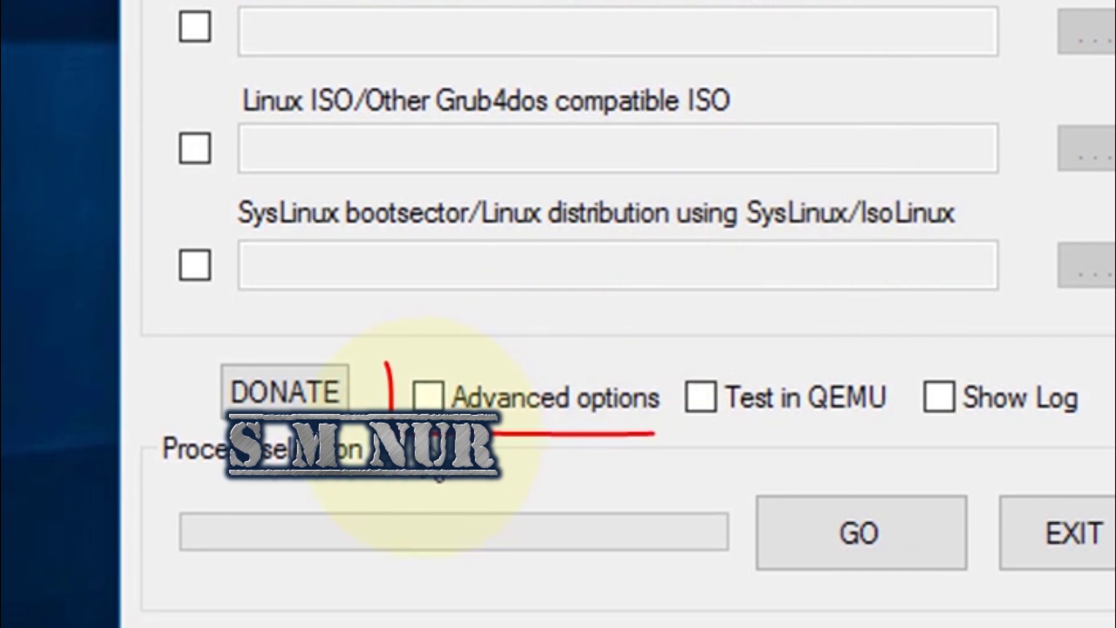
# - Review advanced settings, start the build with GO and accept both erase warnings
pyautogui.click(425, 395)
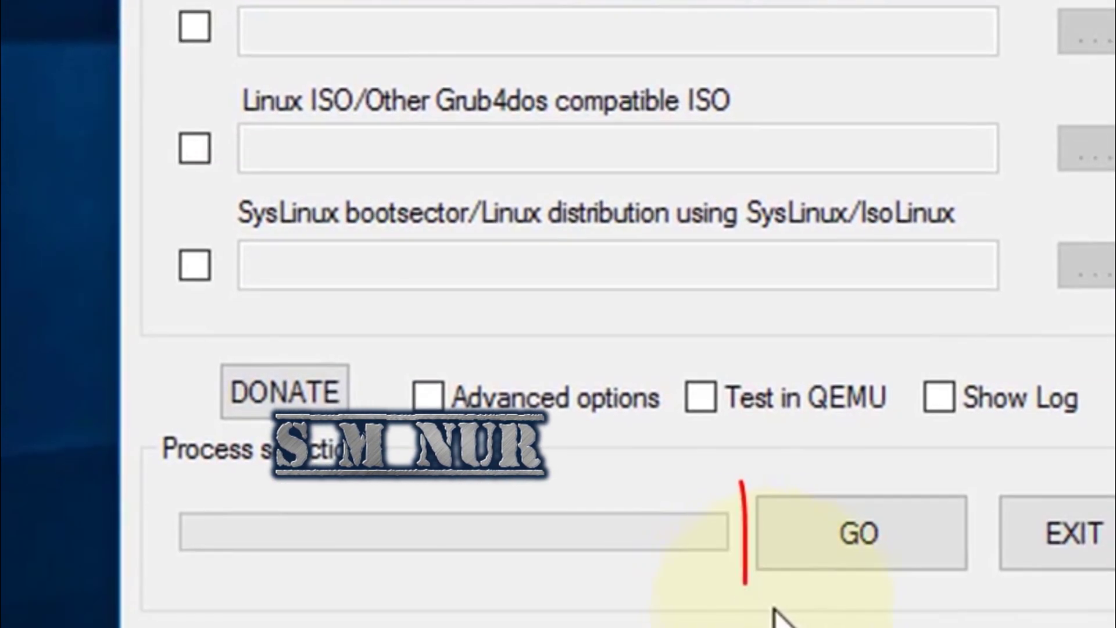
pyautogui.click(885, 535)
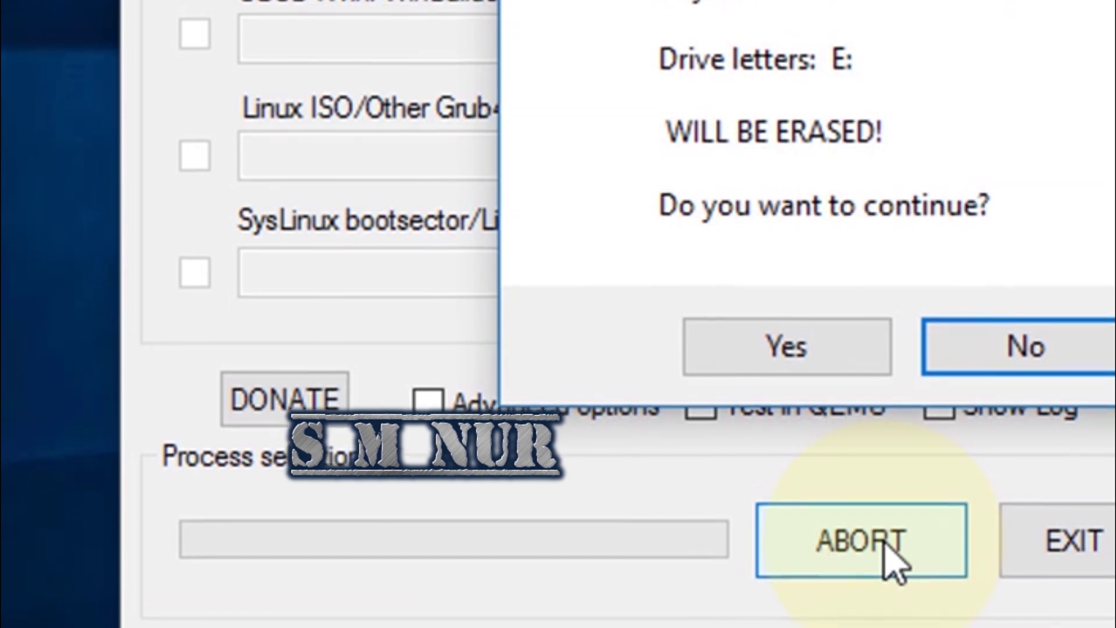
pyautogui.click(787, 346)
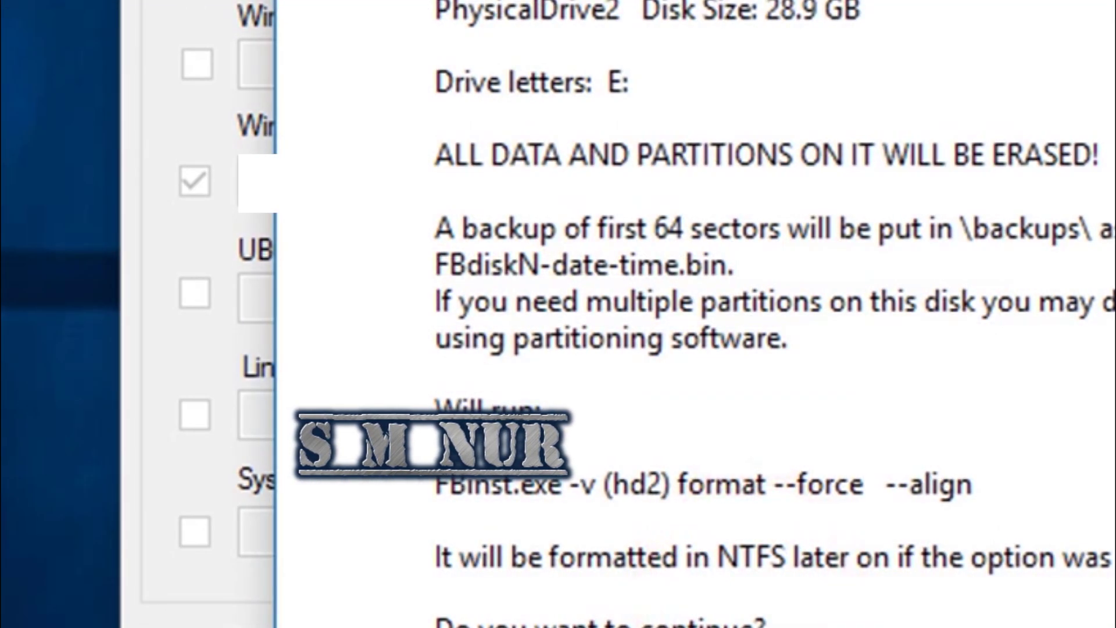
pyautogui.press('Return')
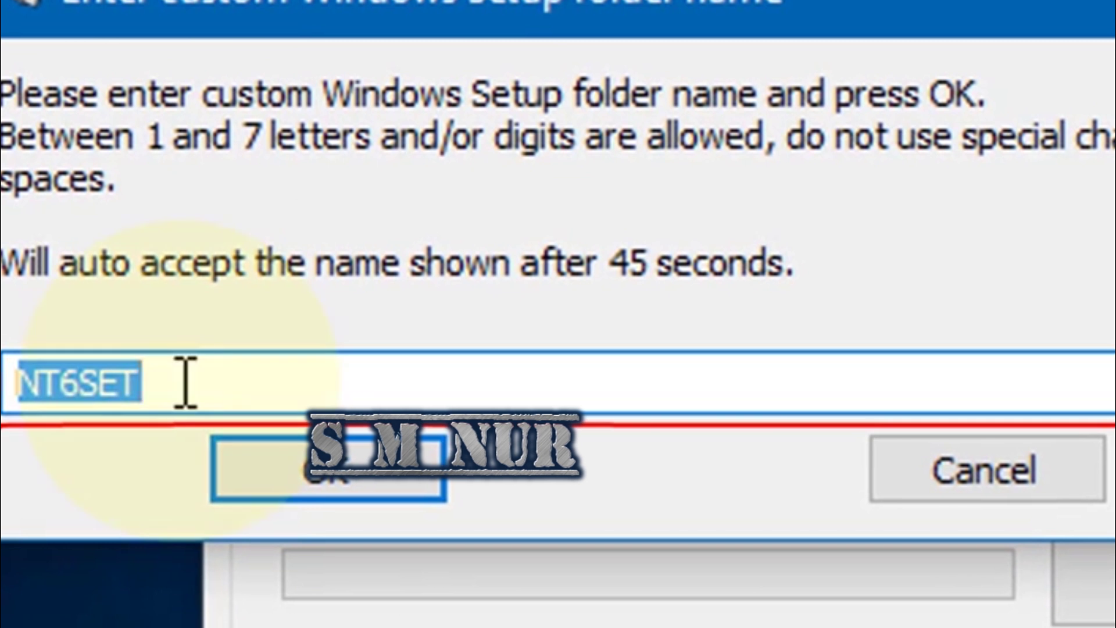
# - Name the setup folder WIN7 and the boot menu entry Windows 7, then let the write finish
pyautogui.click(192, 381)
pyautogui.doubleClick(188, 382)
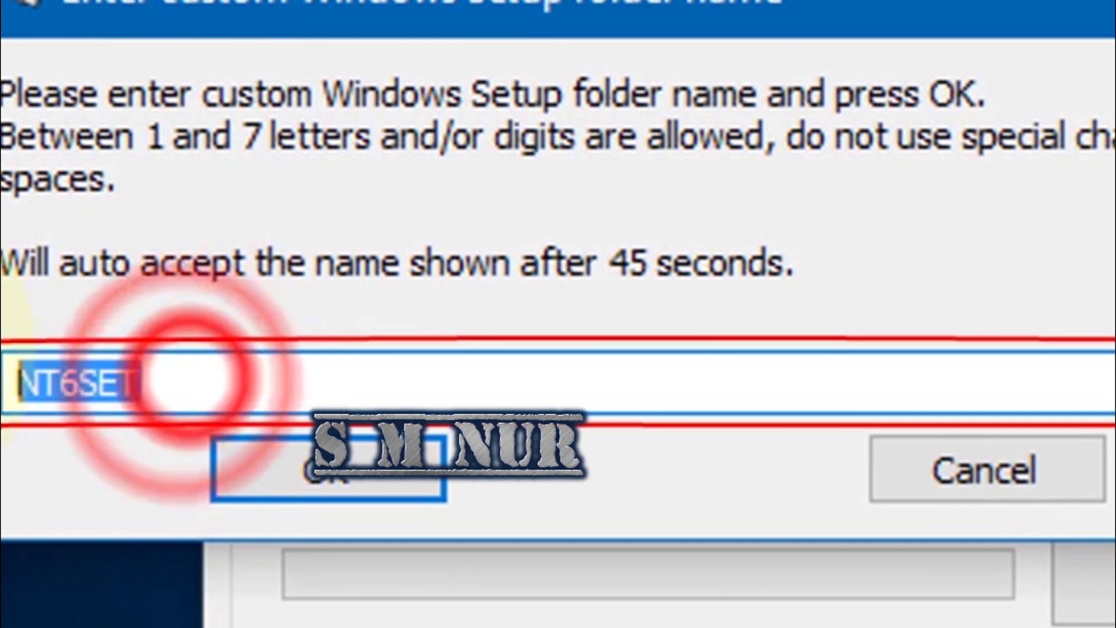
pyautogui.write('WIN')
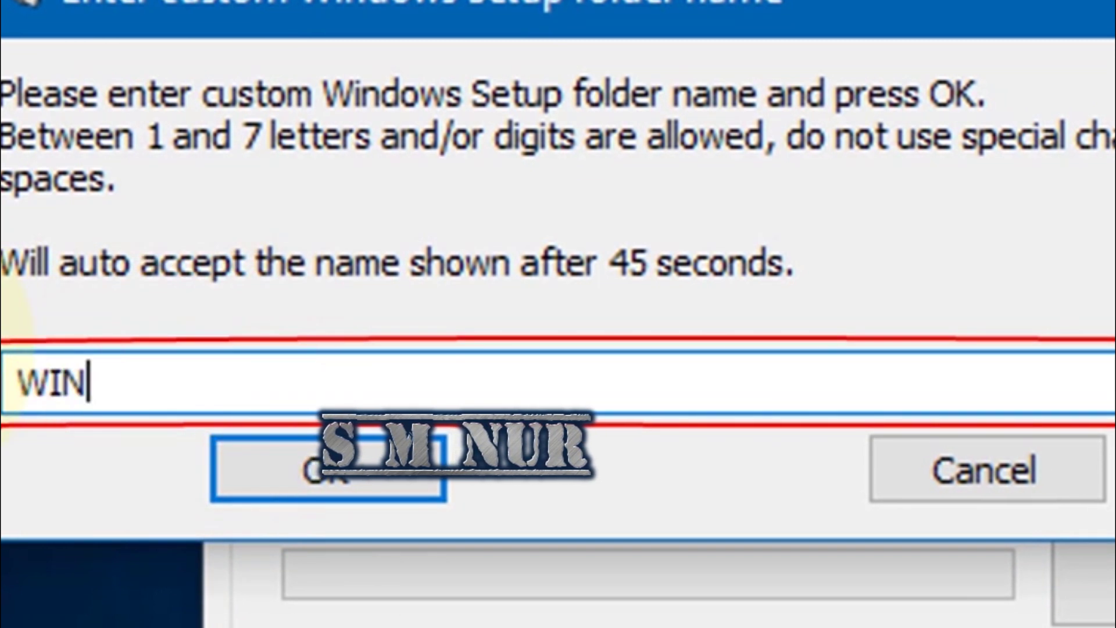
pyautogui.write('7')
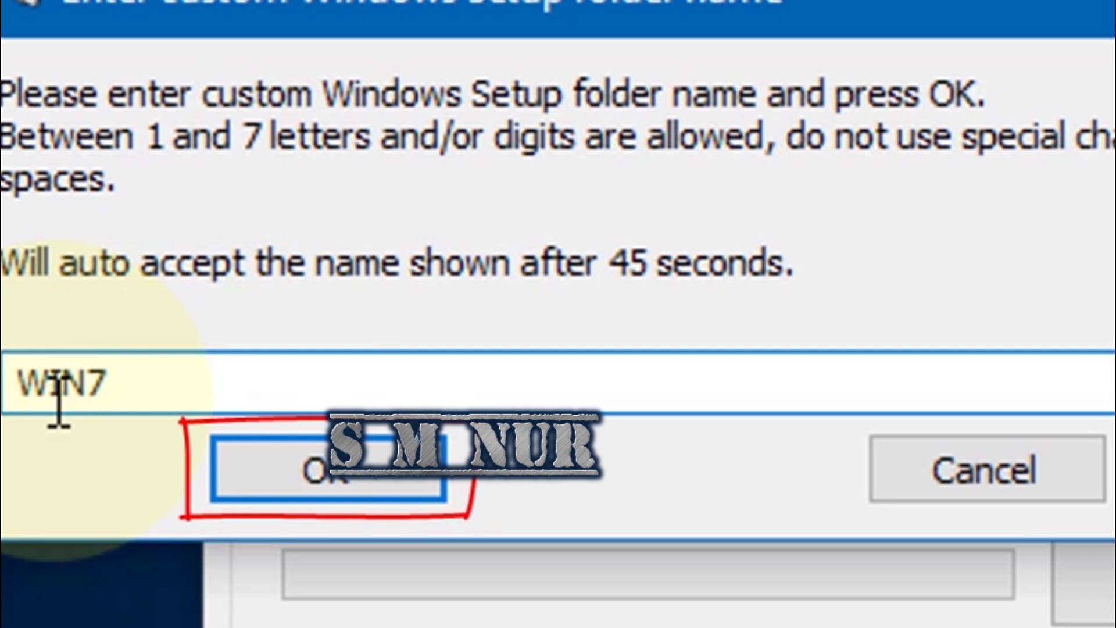
pyautogui.click(262, 466)
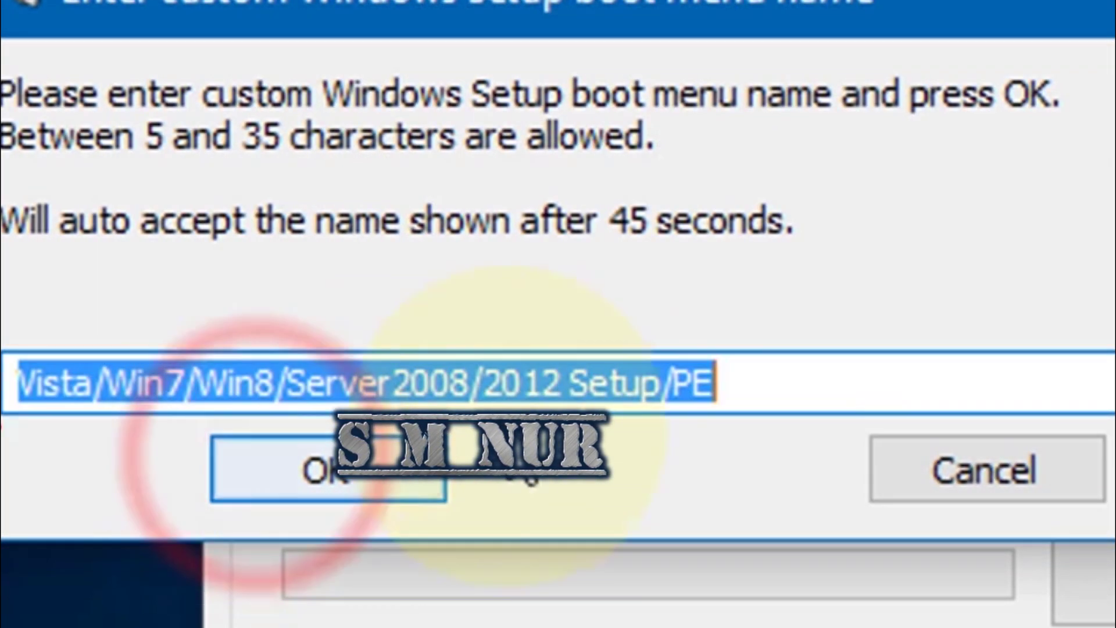
pyautogui.click(759, 375)
pyautogui.hotkey('ctrl', 'a')
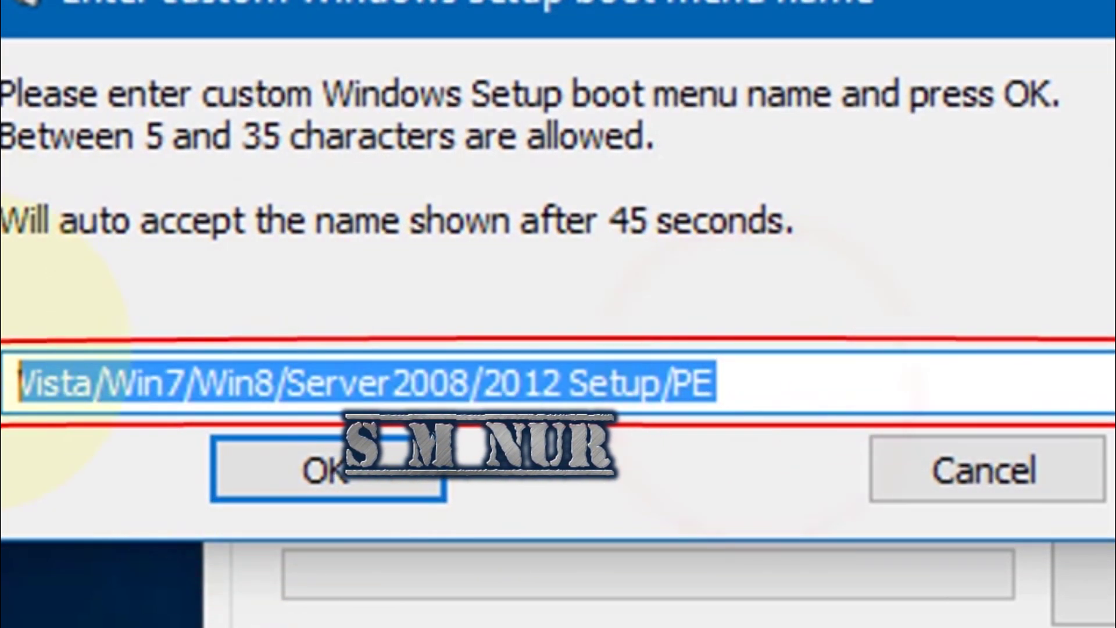
pyautogui.write('Windows 7')
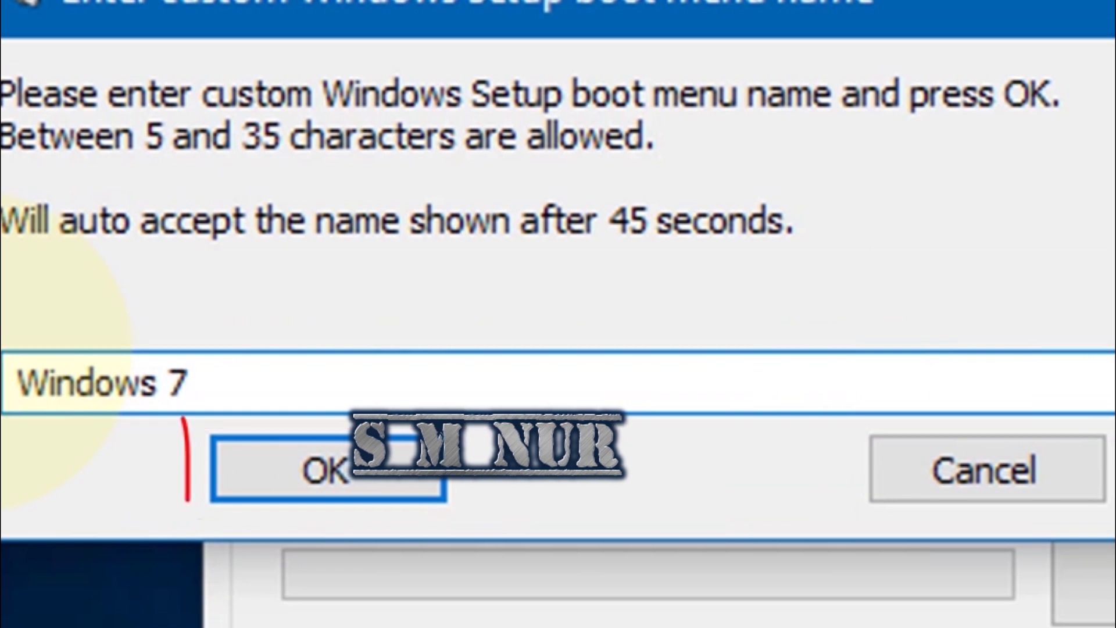
pyautogui.click(330, 469)
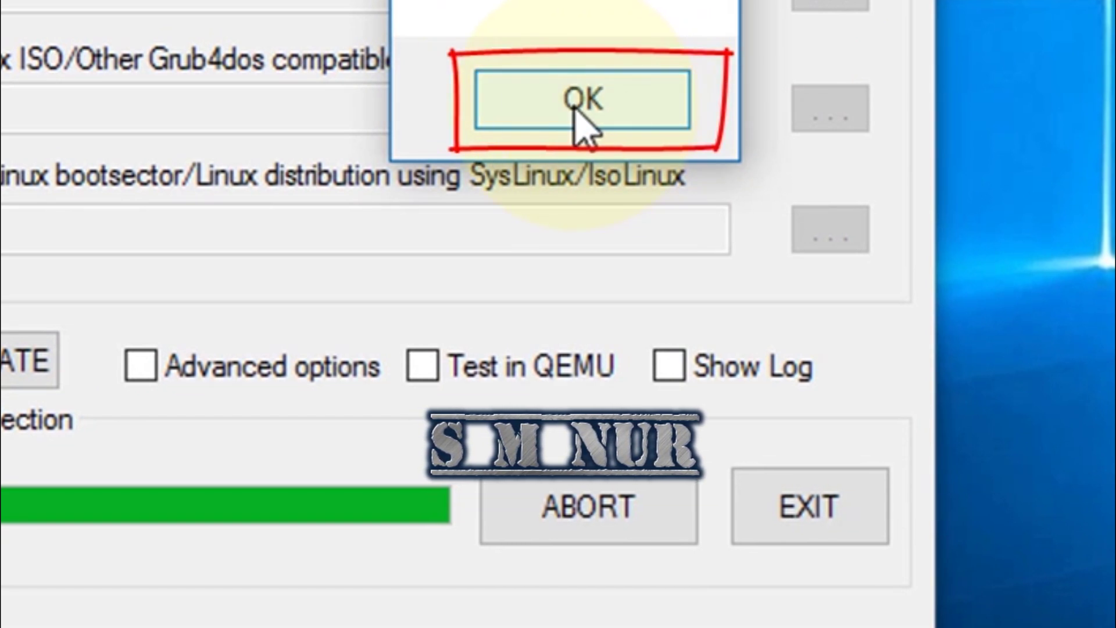
# - Dismiss the Job done message and keep the ADATA USB Flash Drive as target
pyautogui.click(580, 113)
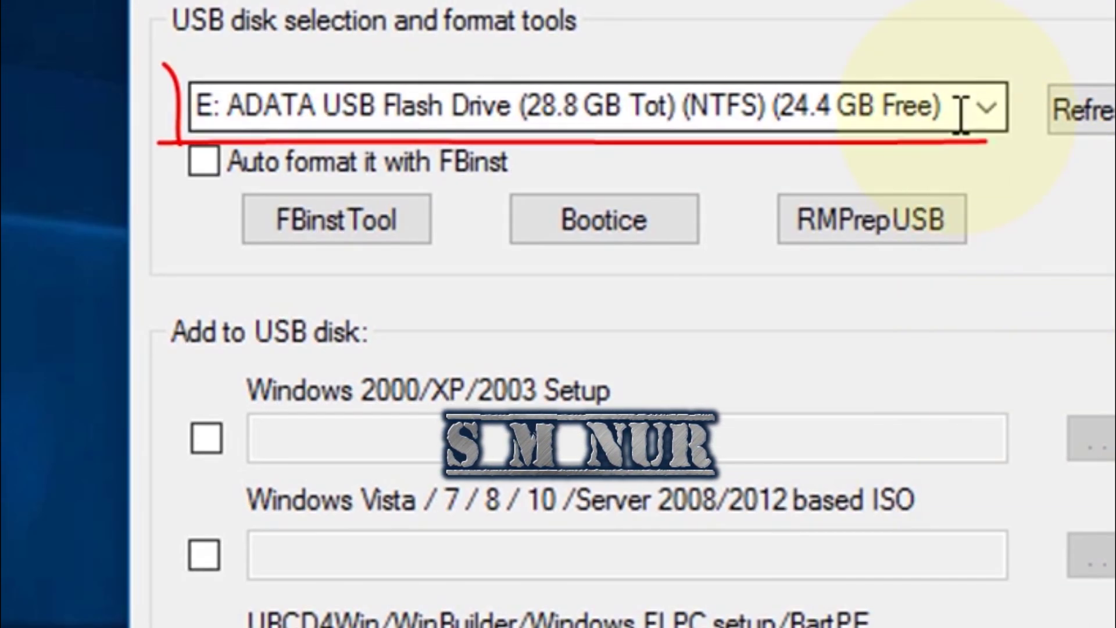
pyautogui.click(959, 113)
pyautogui.click(989, 107)
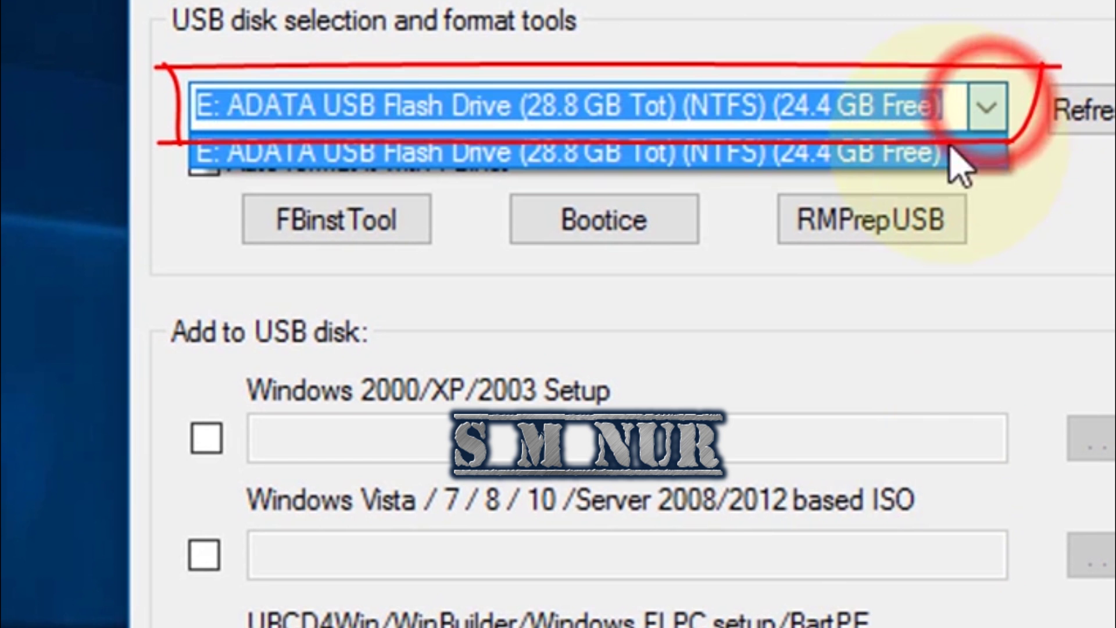
pyautogui.click(931, 157)
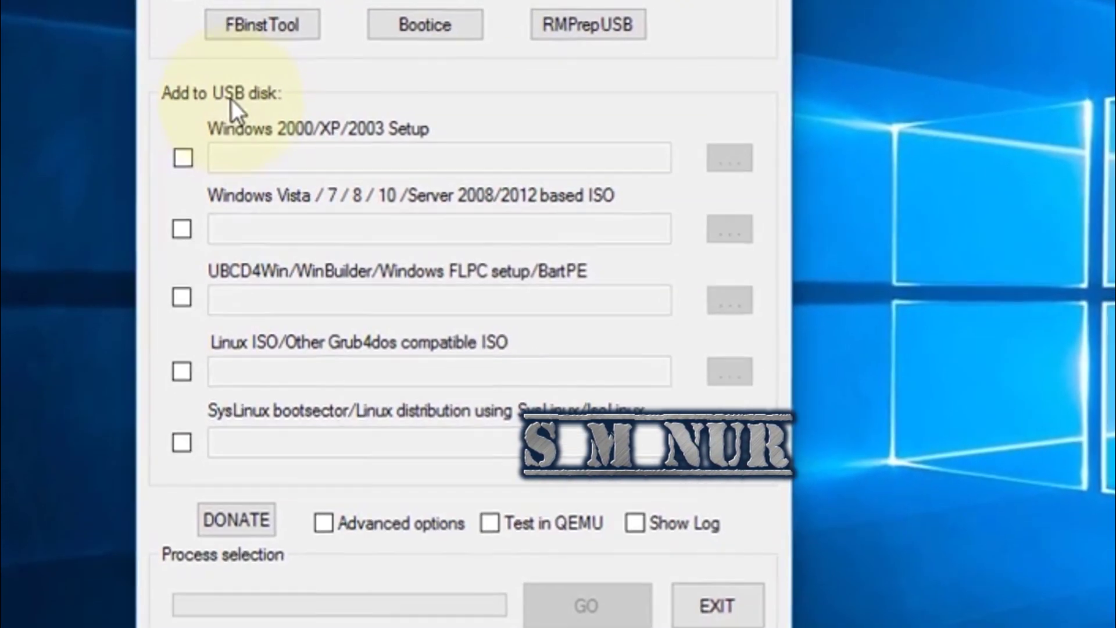
# - Set Windows 8.iso as the Vista/7/8/10 source and start writing with GO
pyautogui.click(184, 232)
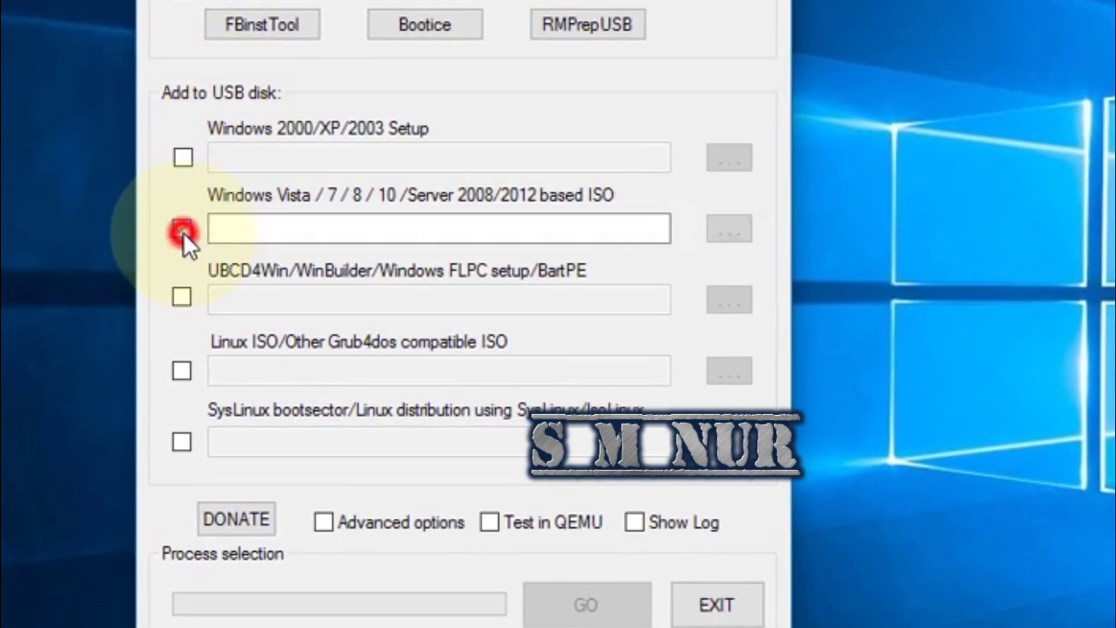
pyautogui.click(737, 236)
pyautogui.doubleClick(187, 266)
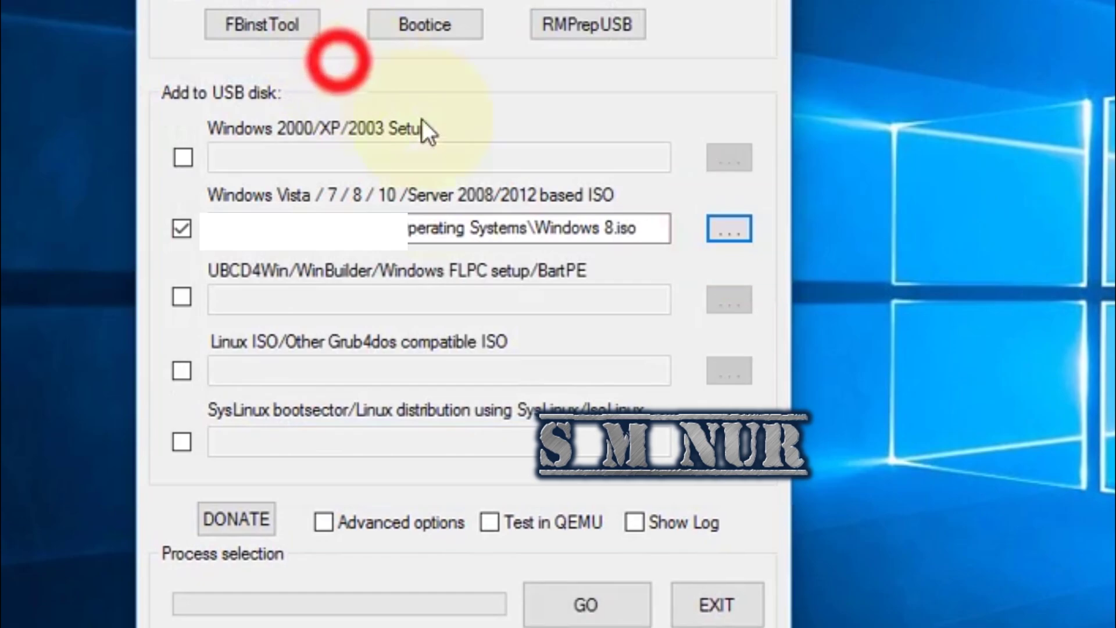
pyautogui.click(330, 522)
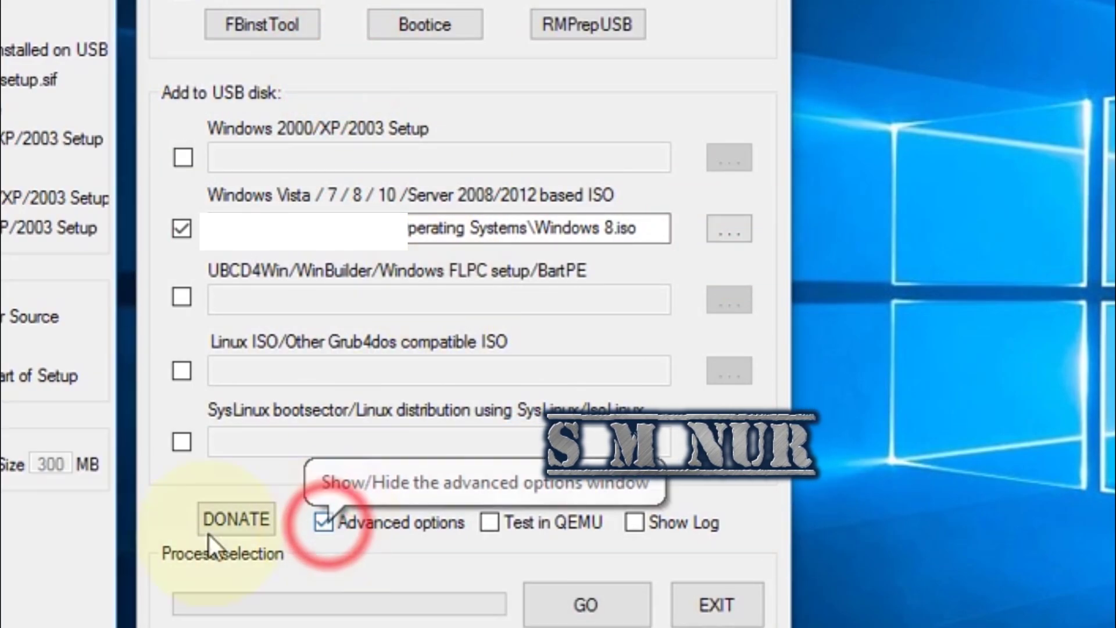
pyautogui.click(323, 521)
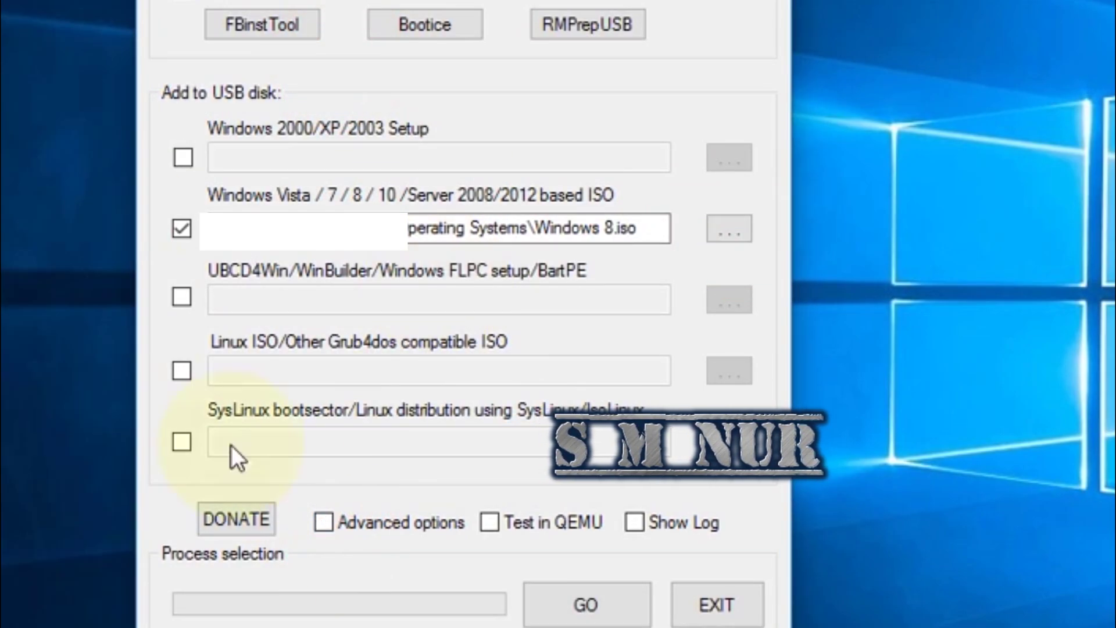
pyautogui.click(586, 604)
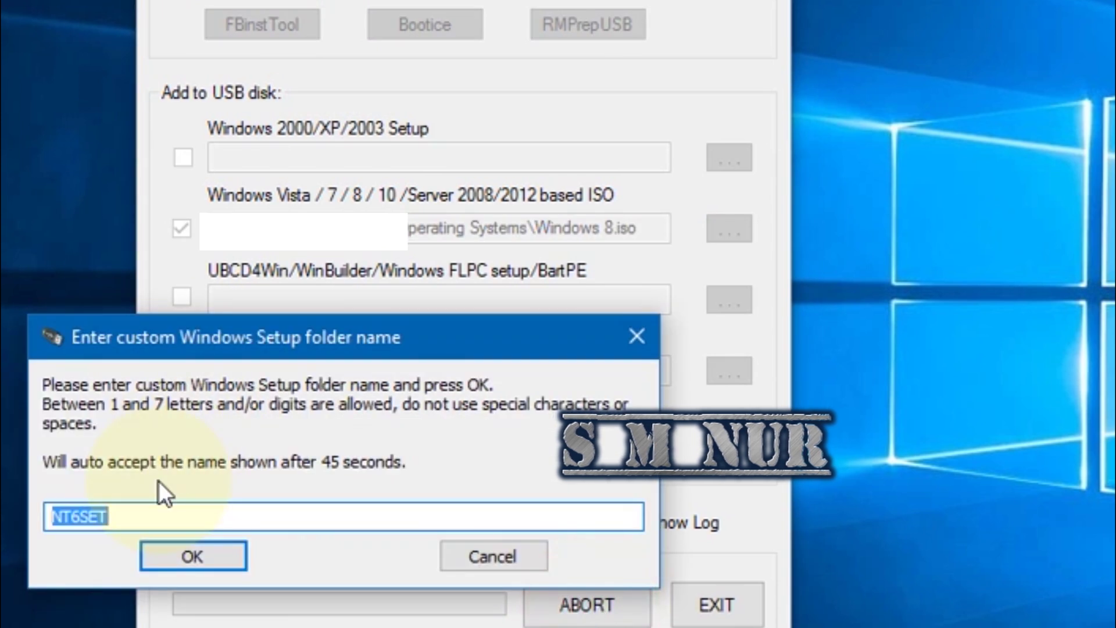
pyautogui.write('WIN8')
# - Name the folder WIN8 and boot entry Windows 8, then dismiss Job done
pyautogui.click(208, 551)
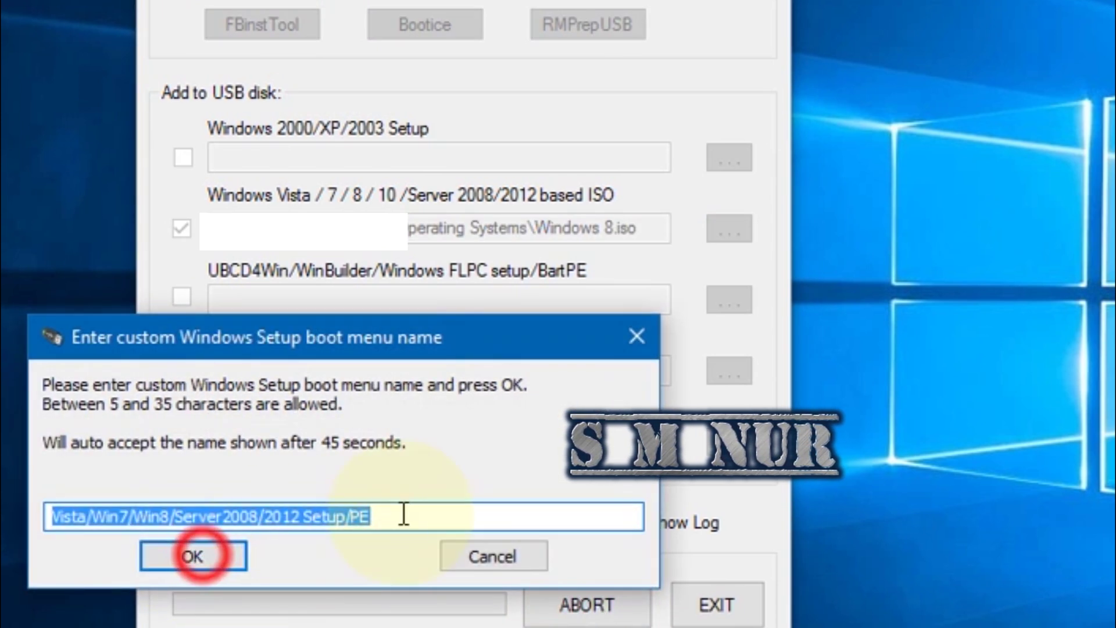
pyautogui.moveTo(387, 514); pyautogui.dragTo(39, 521)
pyautogui.write('Windo')
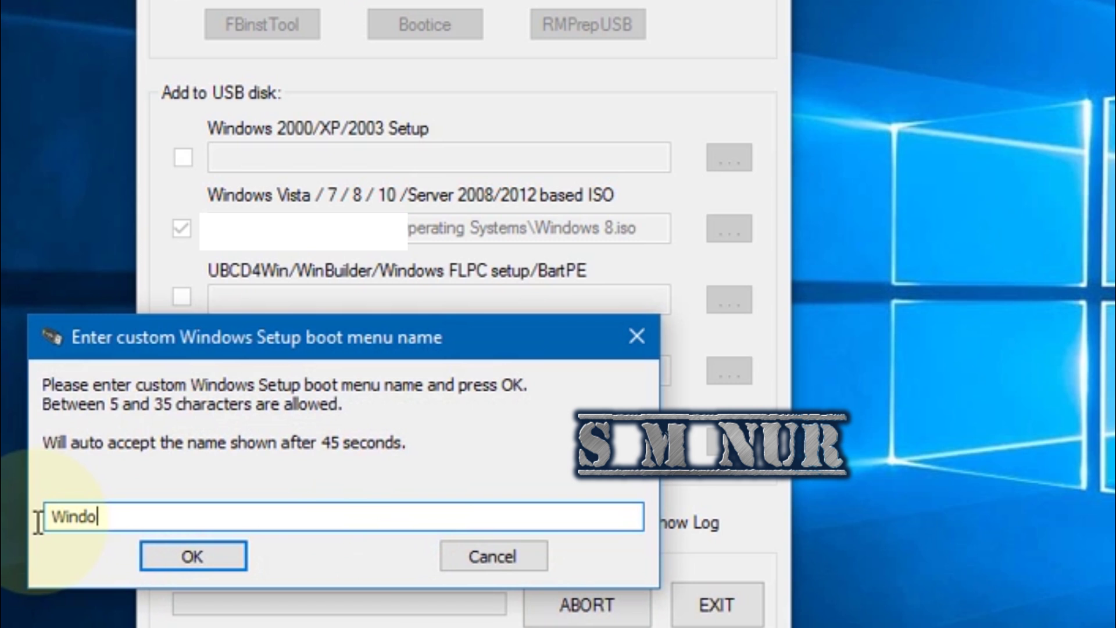
pyautogui.write('ws 8')
pyautogui.click(187, 559)
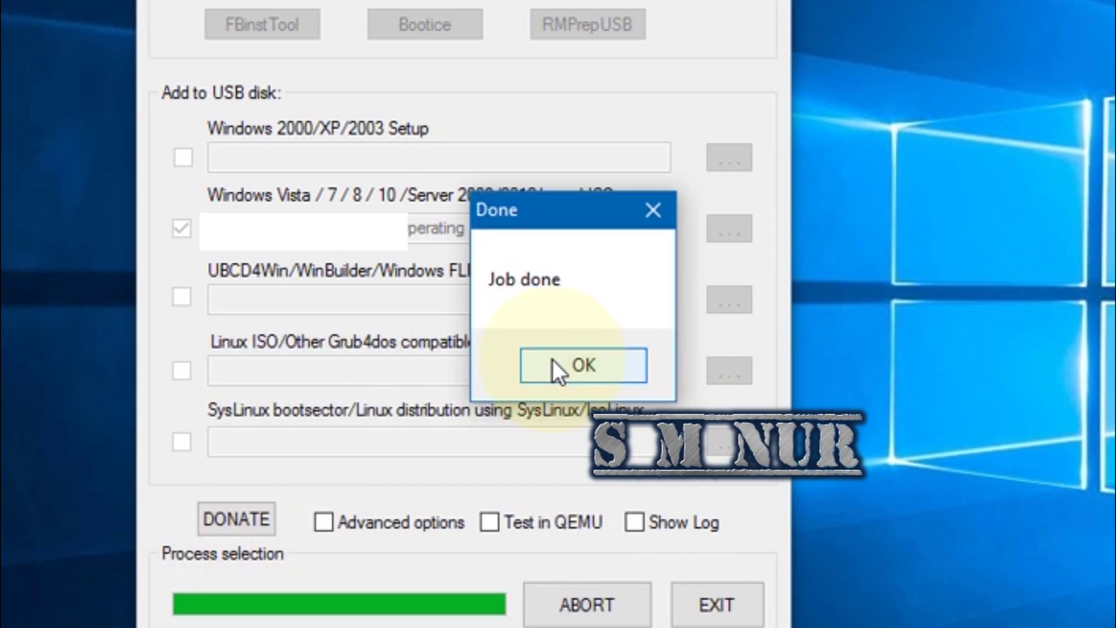
pyautogui.click(552, 368)
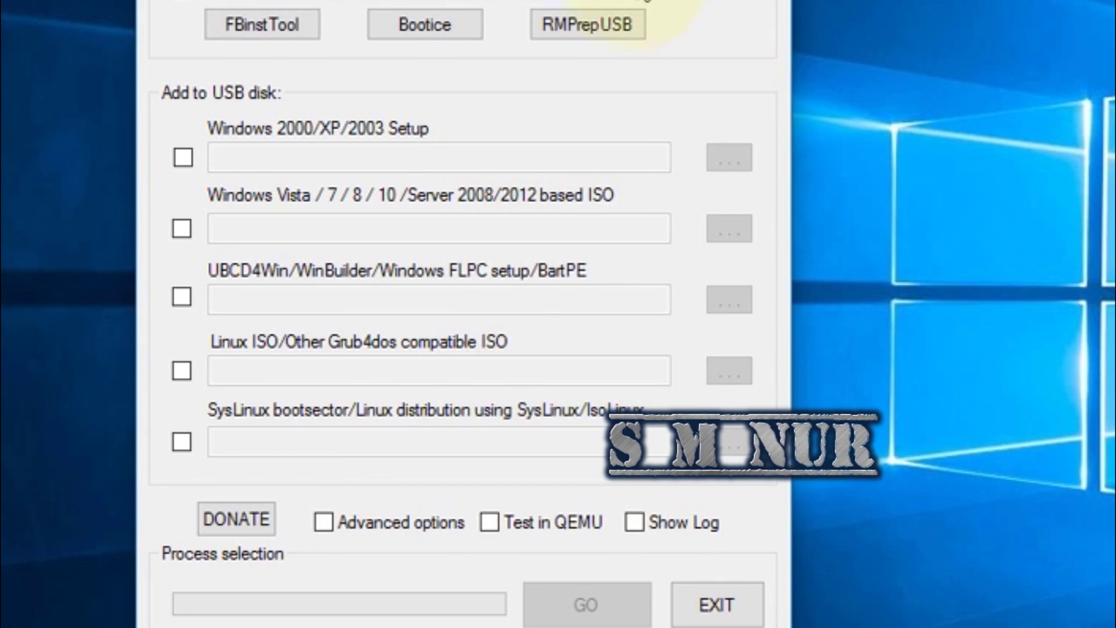
# - Set Windows 10.iso as the Vista/7/8/10 source and start writing with GO
pyautogui.click(624, 5)
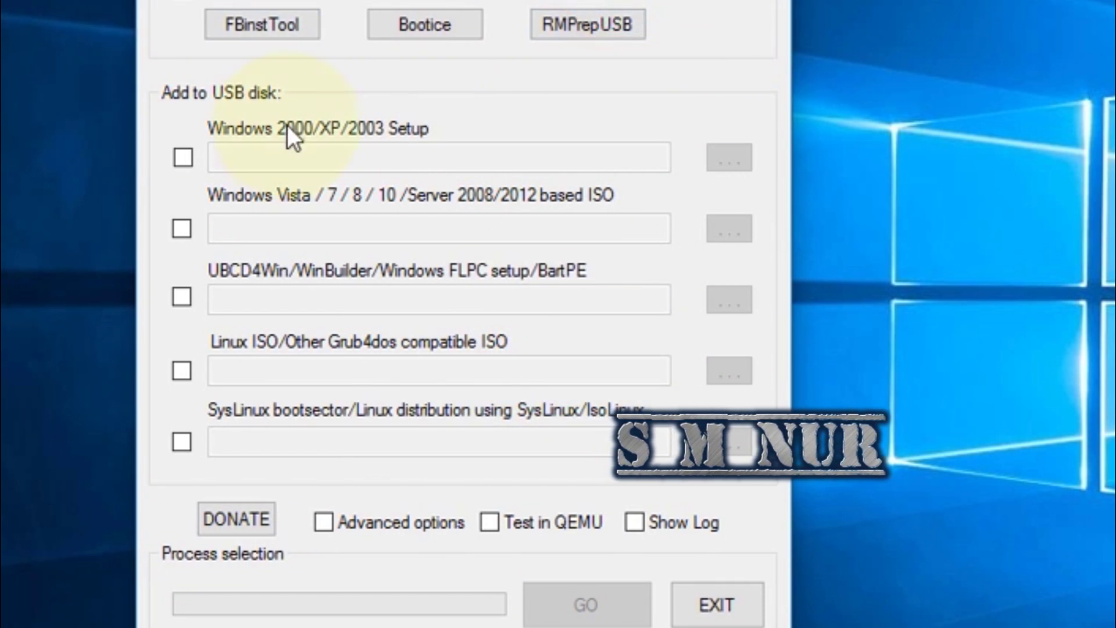
pyautogui.click(181, 228)
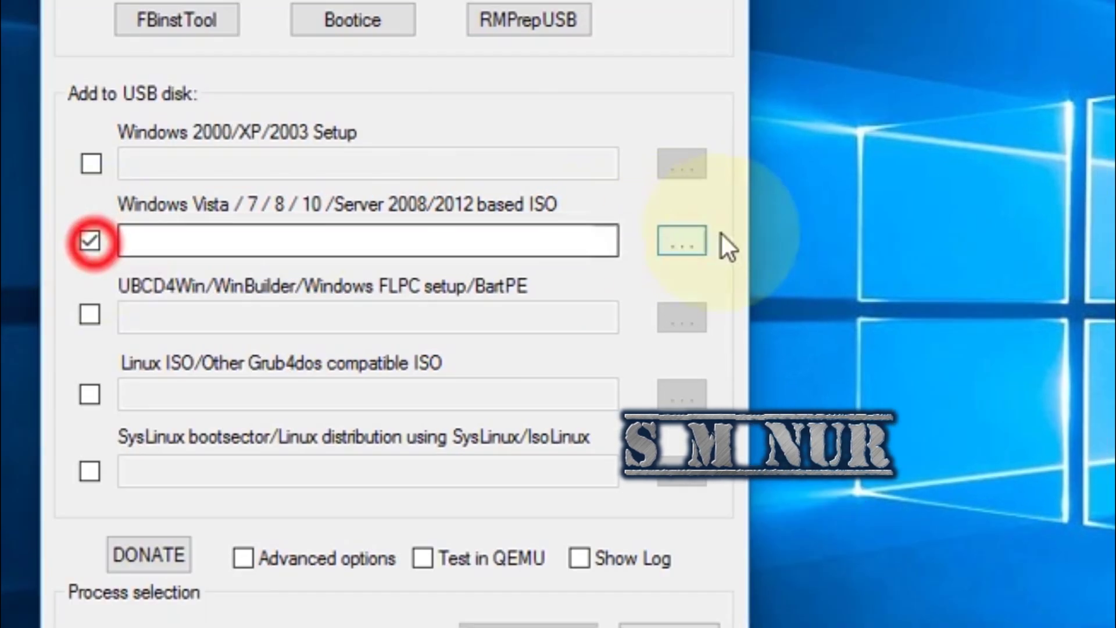
pyautogui.click(729, 228)
pyautogui.doubleClick(118, 222)
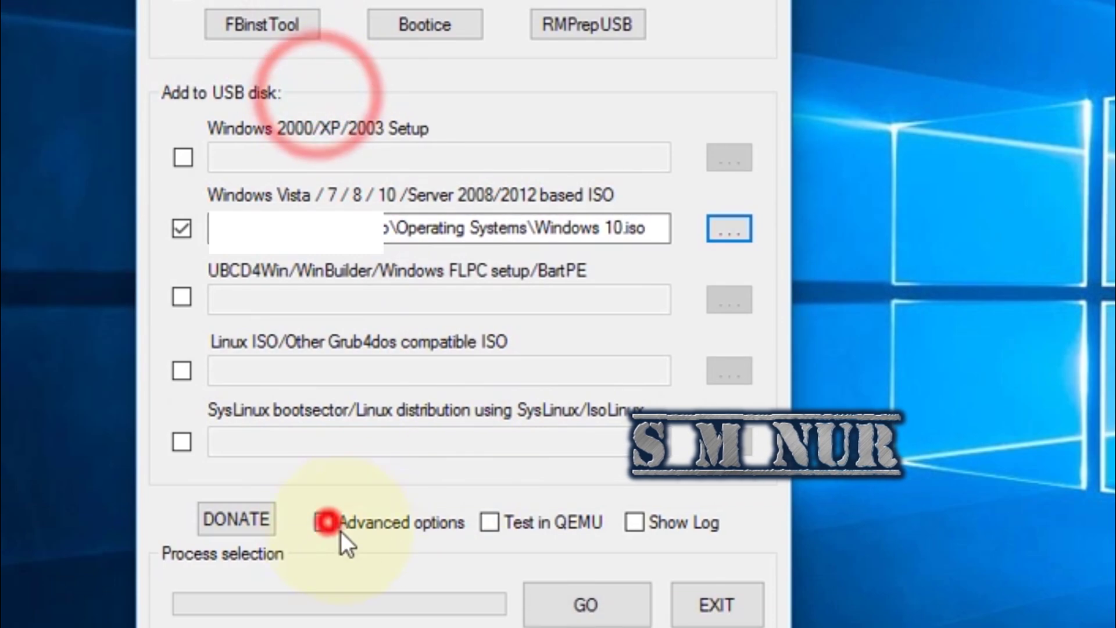
pyautogui.click(323, 521)
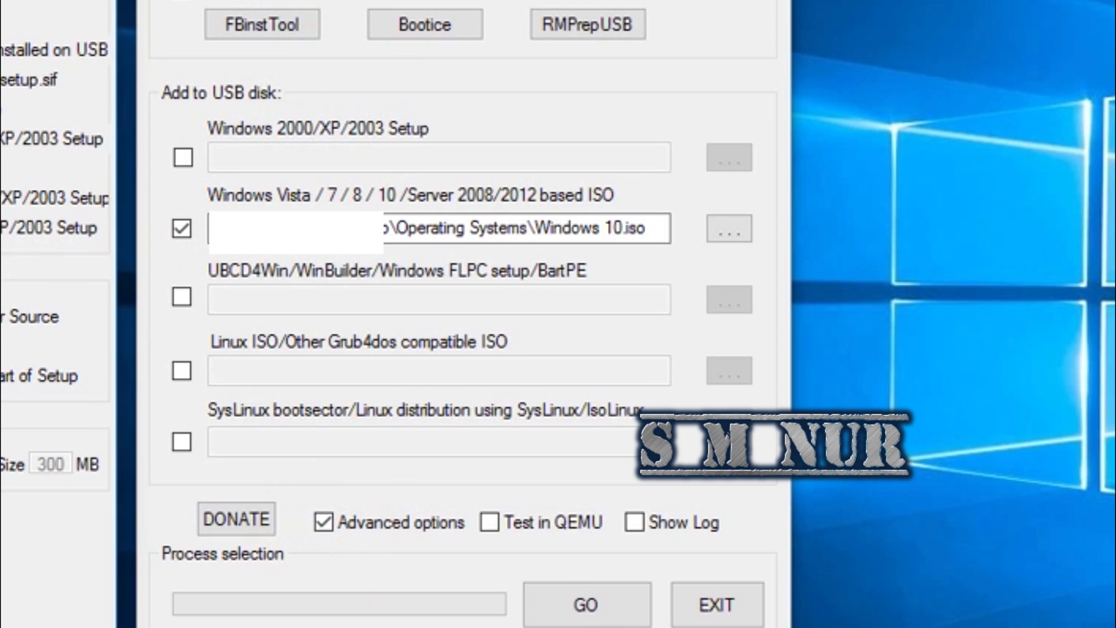
pyautogui.press('Escape')
pyautogui.click(582, 608)
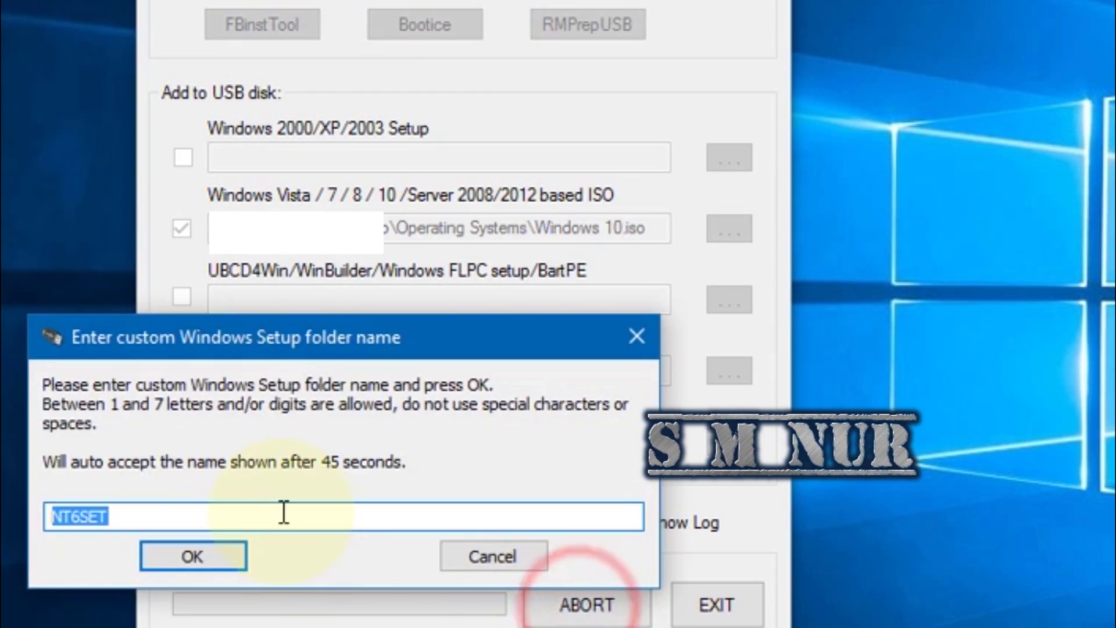
pyautogui.write('WIN10')
# - Accept folder WIN10 and boot entry Windows 10, confirm the warning and dismiss Job done
pyautogui.click(193, 556)
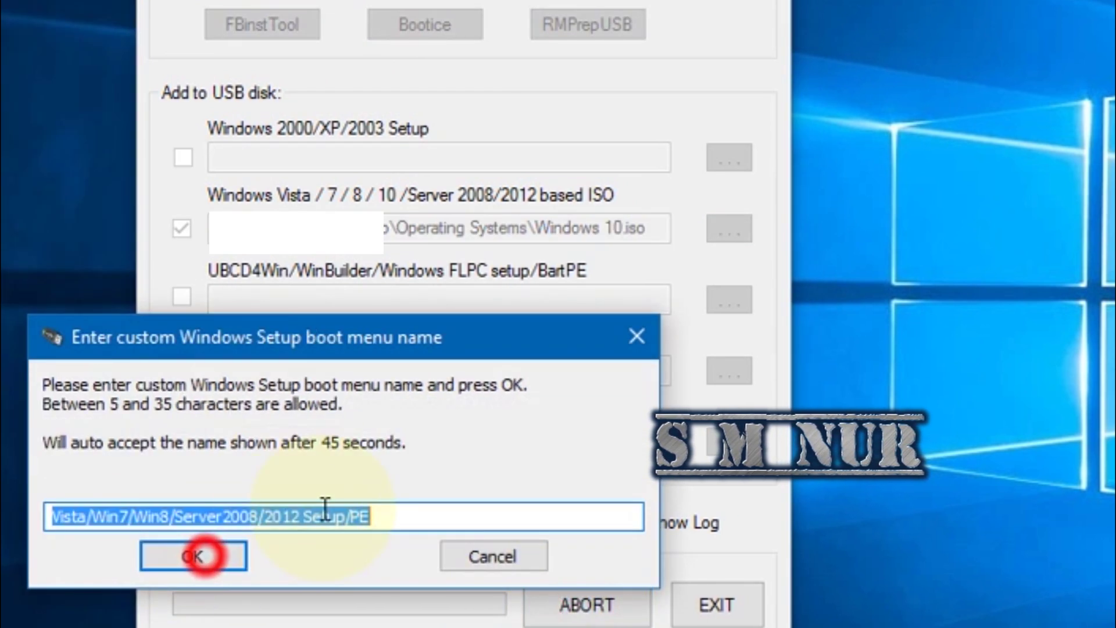
pyautogui.write('Windows 10')
pyautogui.click(206, 555)
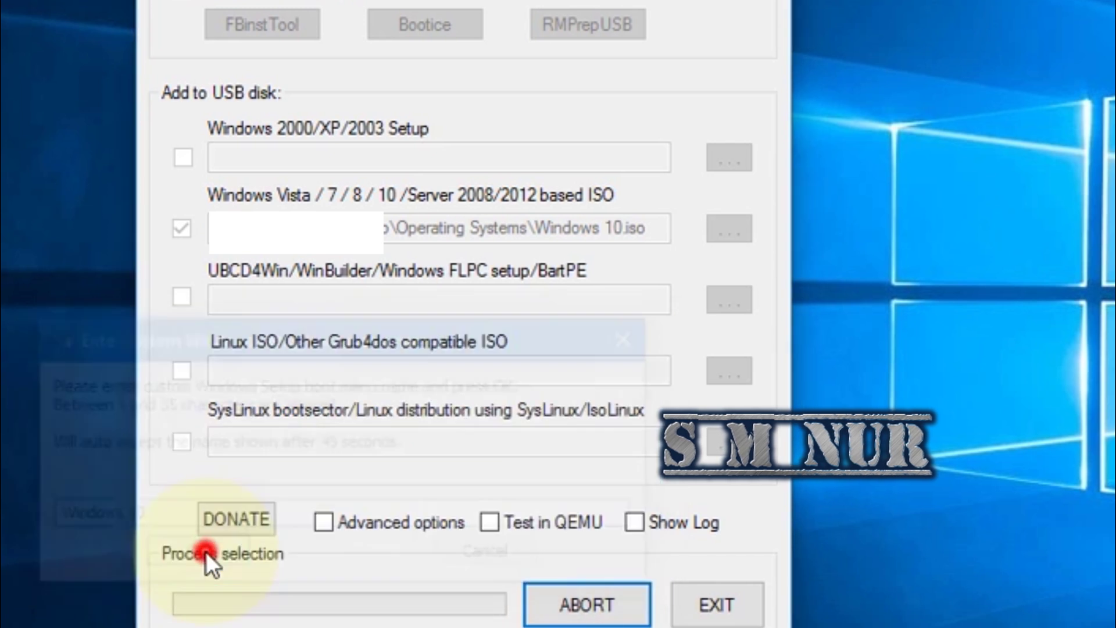
pyautogui.click(841, 384)
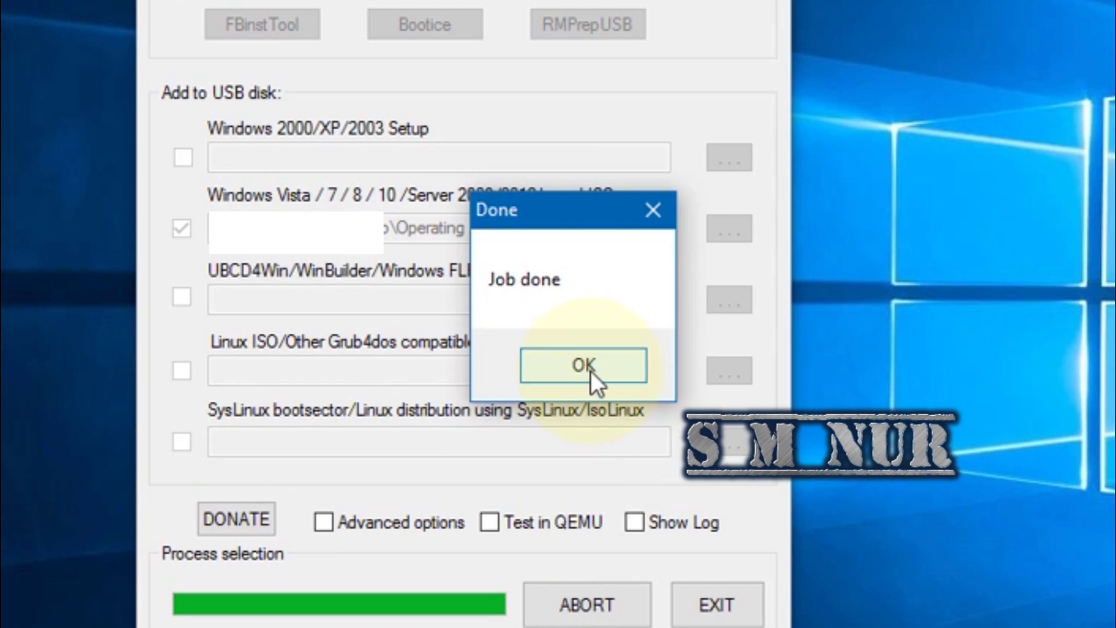
pyautogui.click(589, 370)
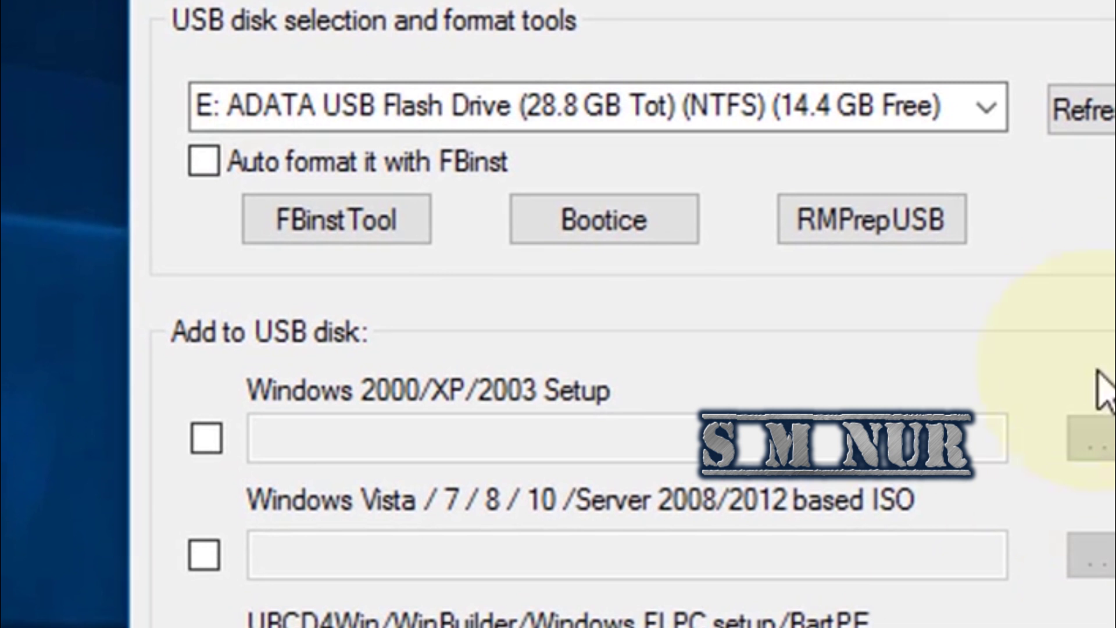
# - Keep the ADATA USB Flash Drive as target and pick Kali Linux.iso as a Linux/Grub4dos ISO
pyautogui.click(987, 108)
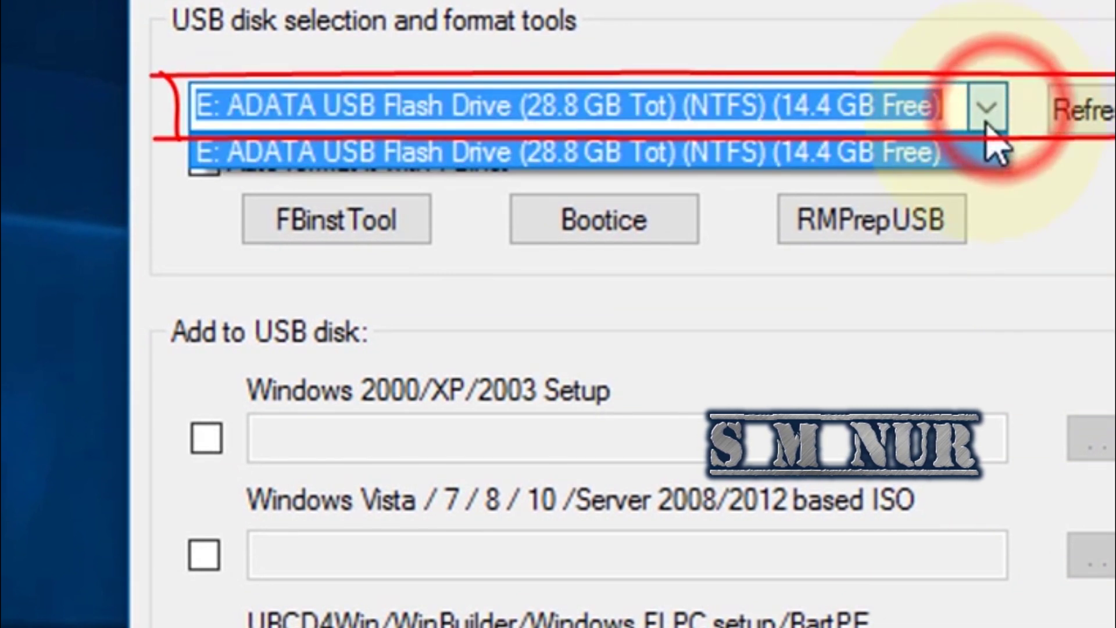
pyautogui.click(962, 154)
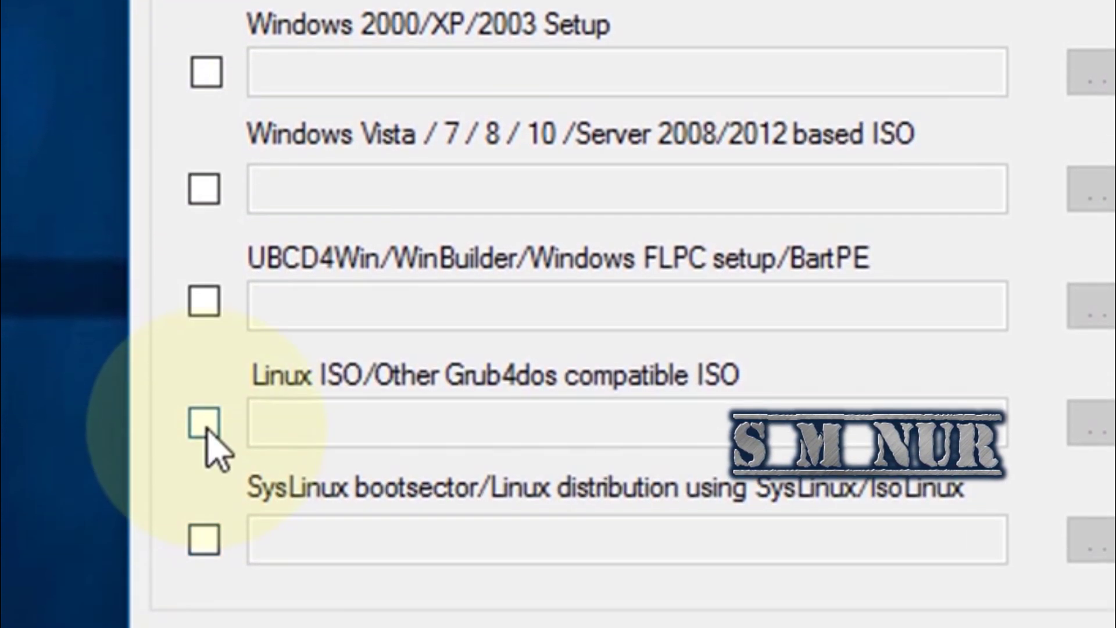
pyautogui.click(206, 428)
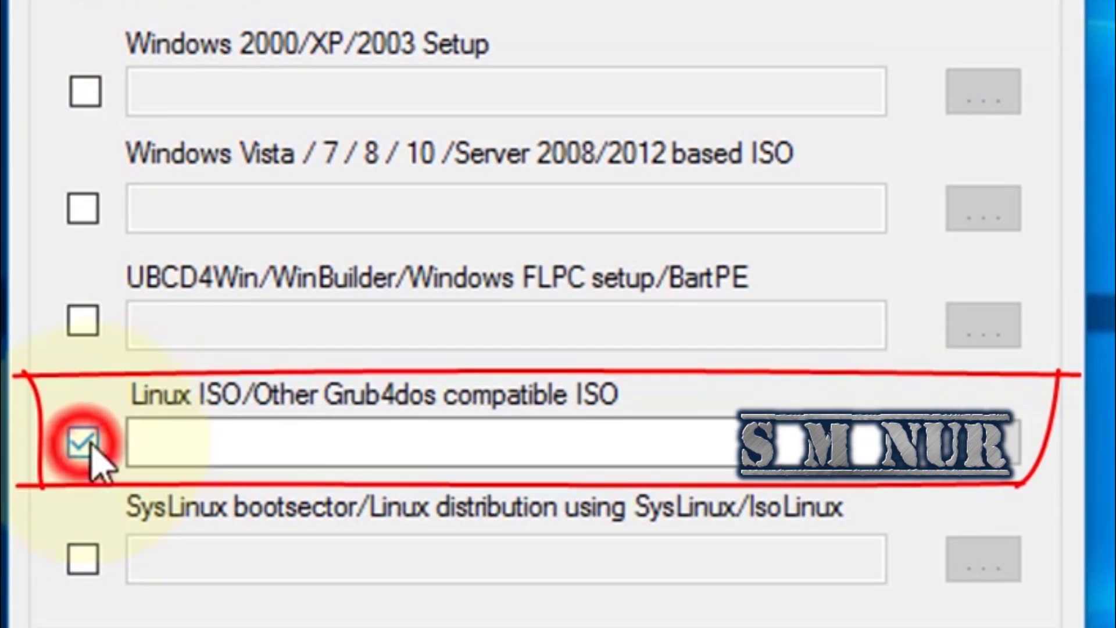
pyautogui.click(993, 454)
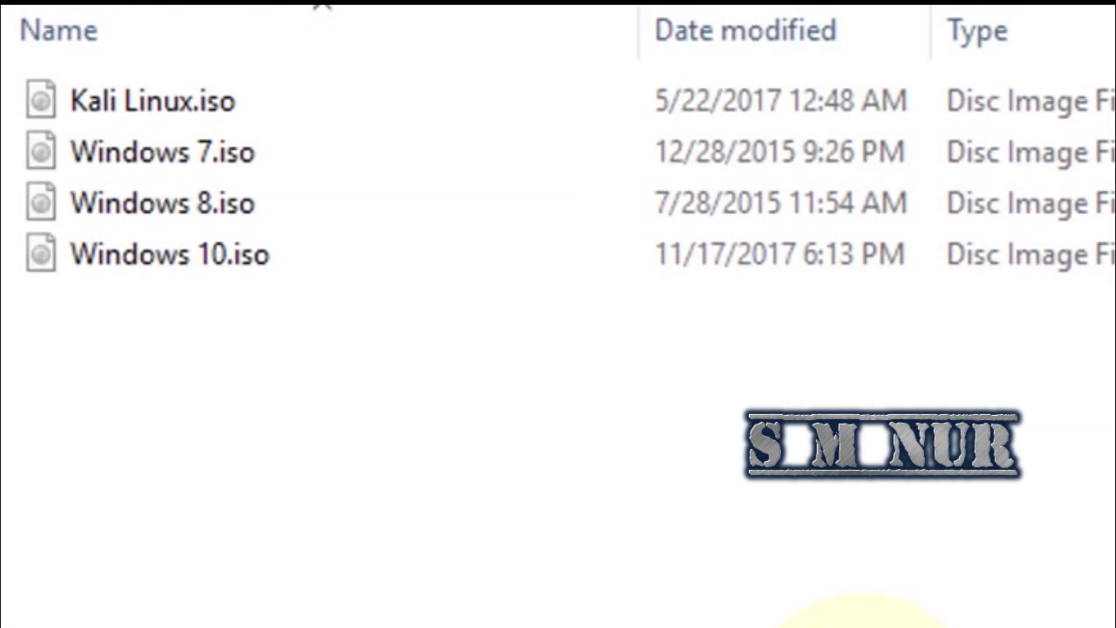
pyautogui.doubleClick(162, 107)
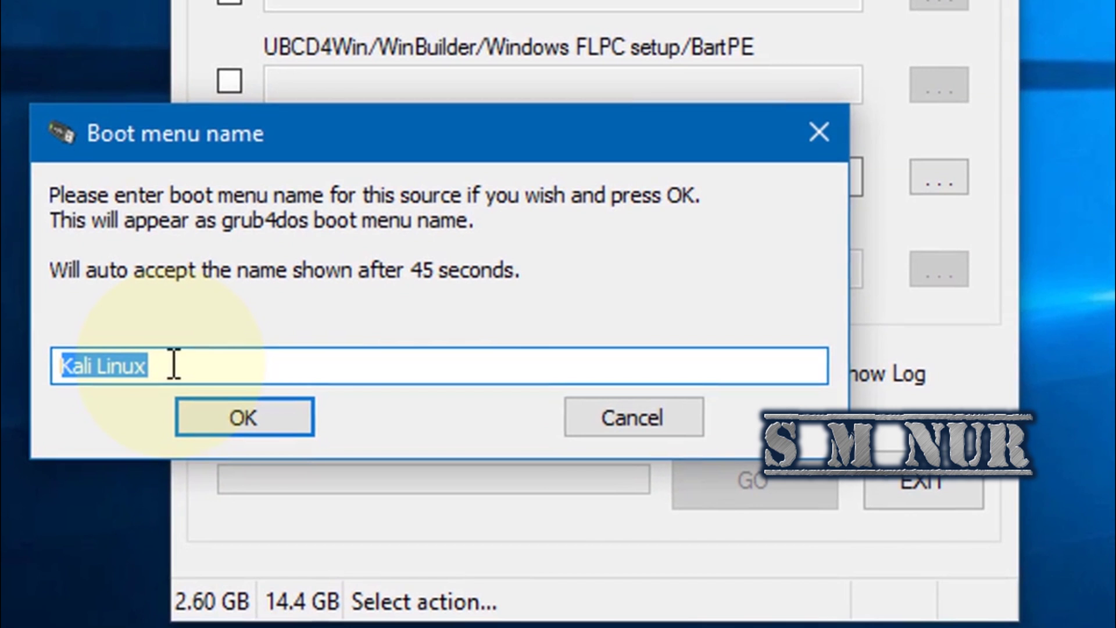
# - Accept 'Kali Linux' as the boot menu name and run GO until the job-done notice
pyautogui.click(175, 364)
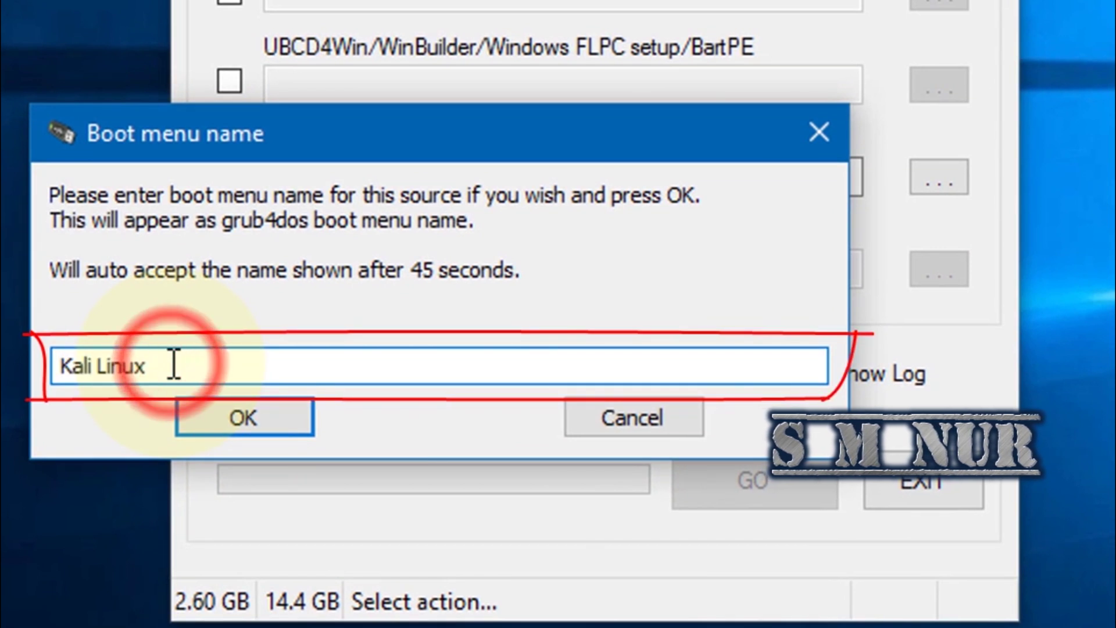
pyautogui.click(279, 416)
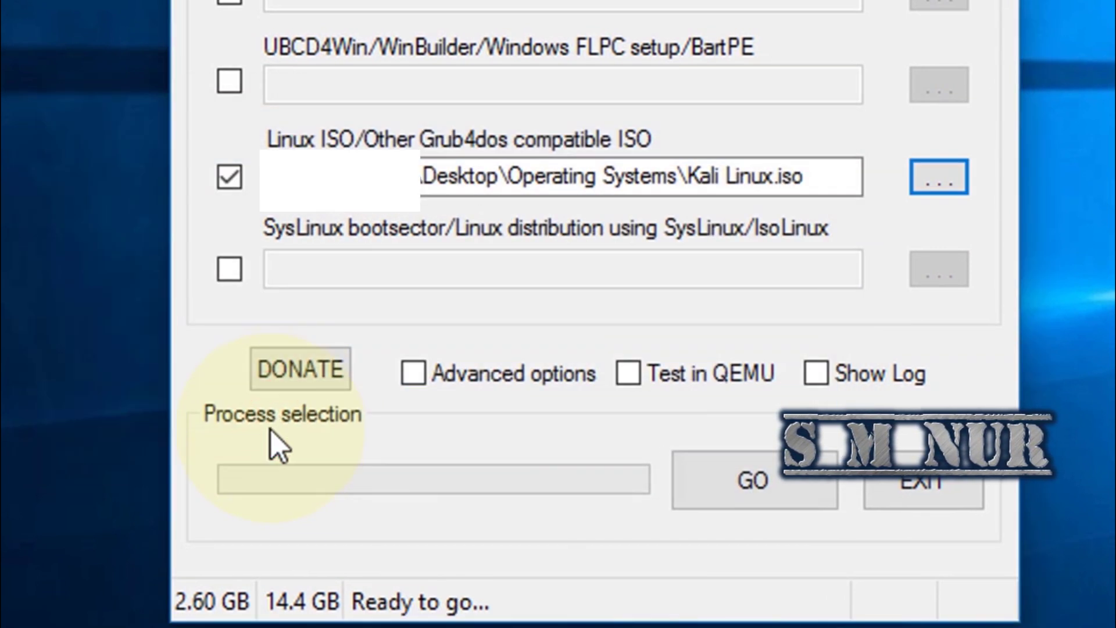
pyautogui.click(745, 490)
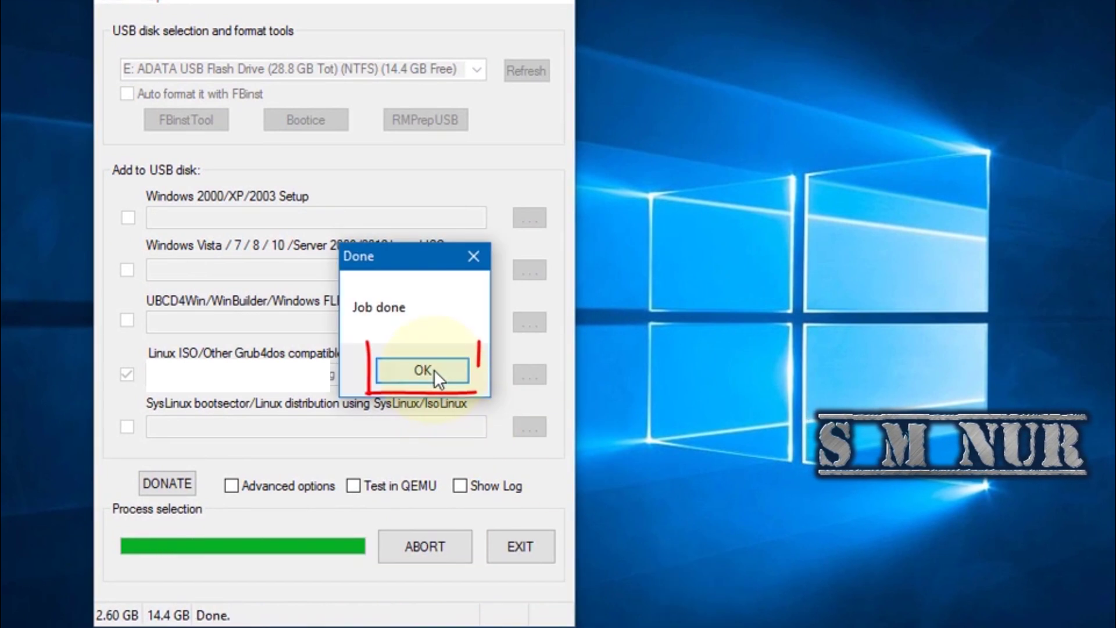
pyautogui.click(432, 367)
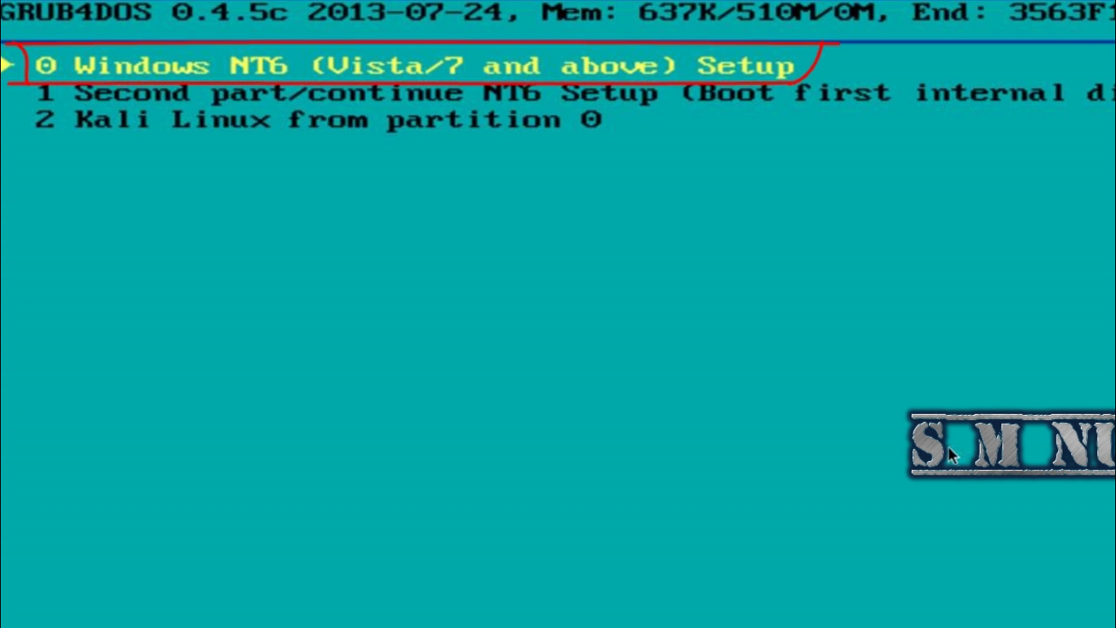
# - Step through the continue NT6 Setup and Kali Linux entries, then return to Windows NT6 Setup
pyautogui.press('Down')
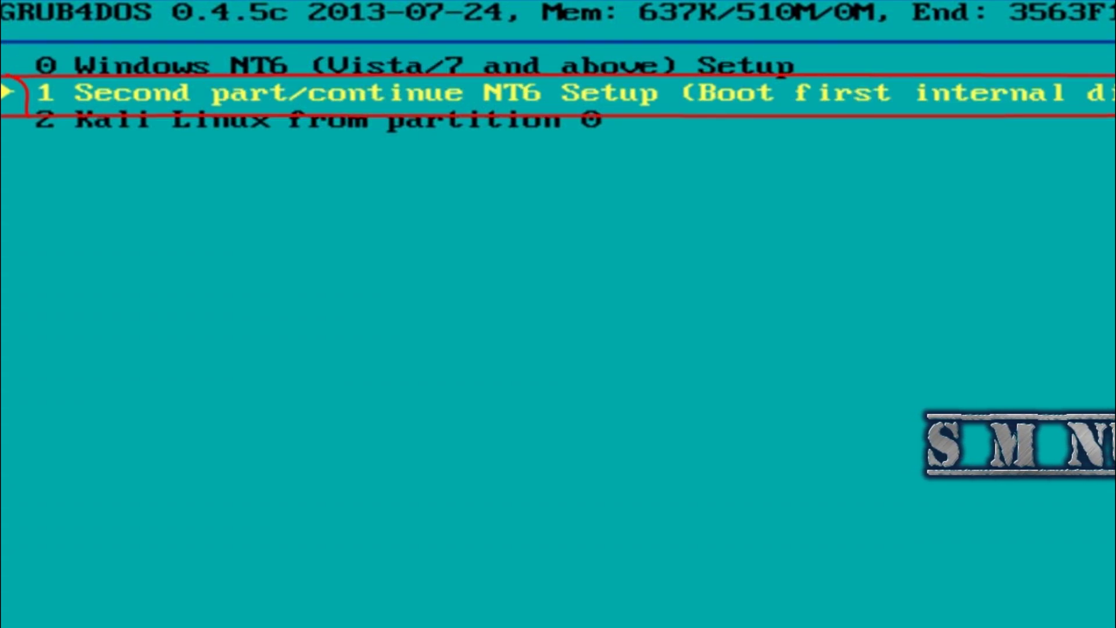
pyautogui.press('Down')
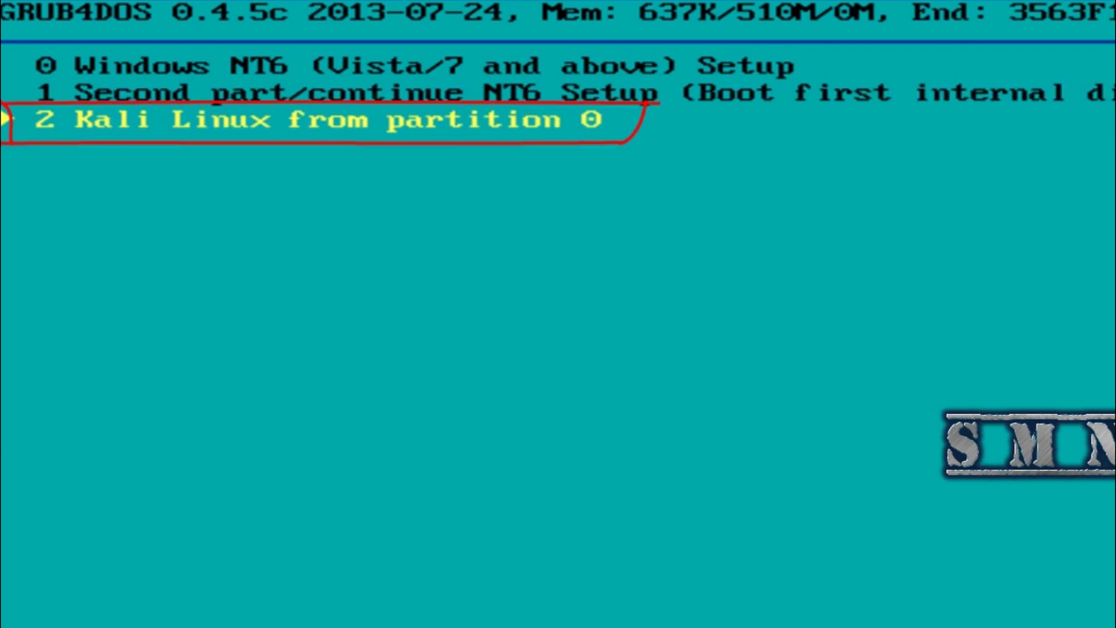
pyautogui.press('Up')
pyautogui.press('Up')
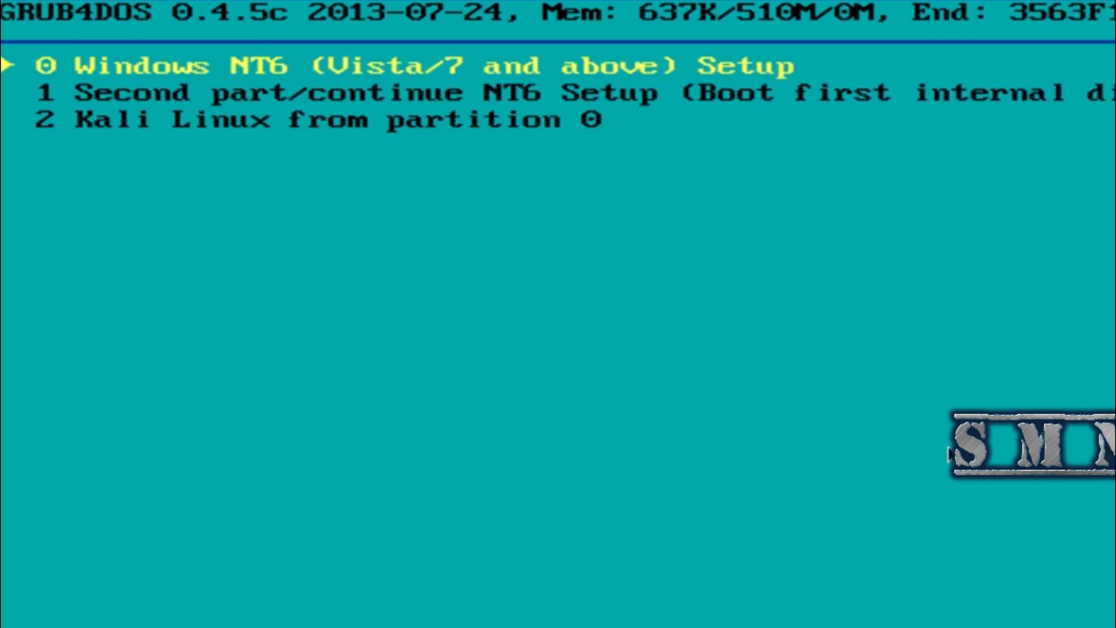
pyautogui.press('Return')
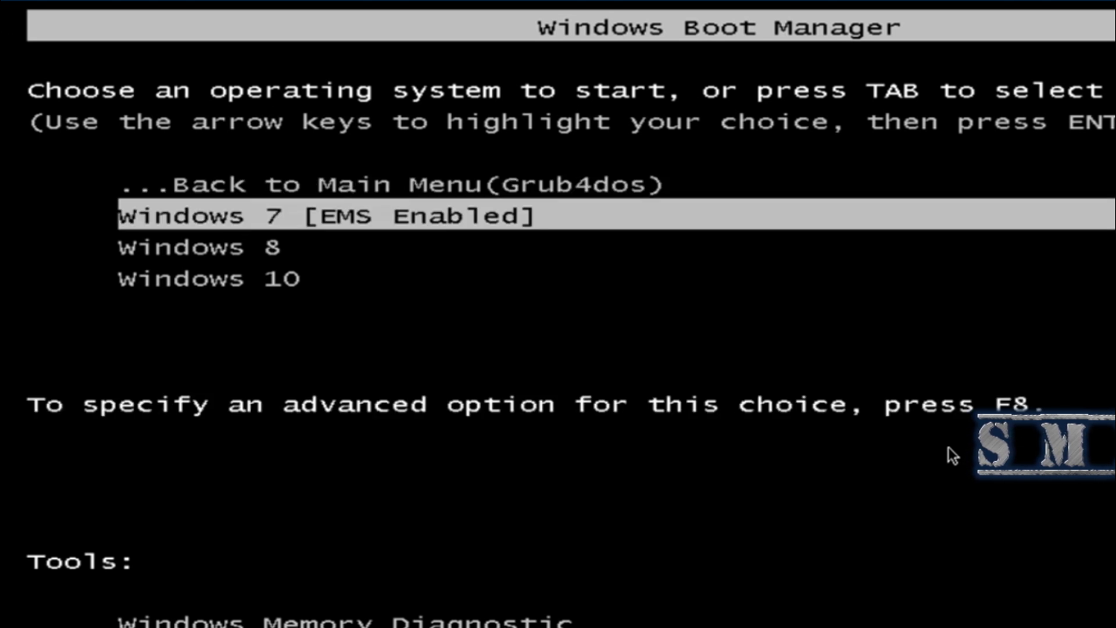
pyautogui.press('Down')
pyautogui.press('Down')
pyautogui.press('Up')
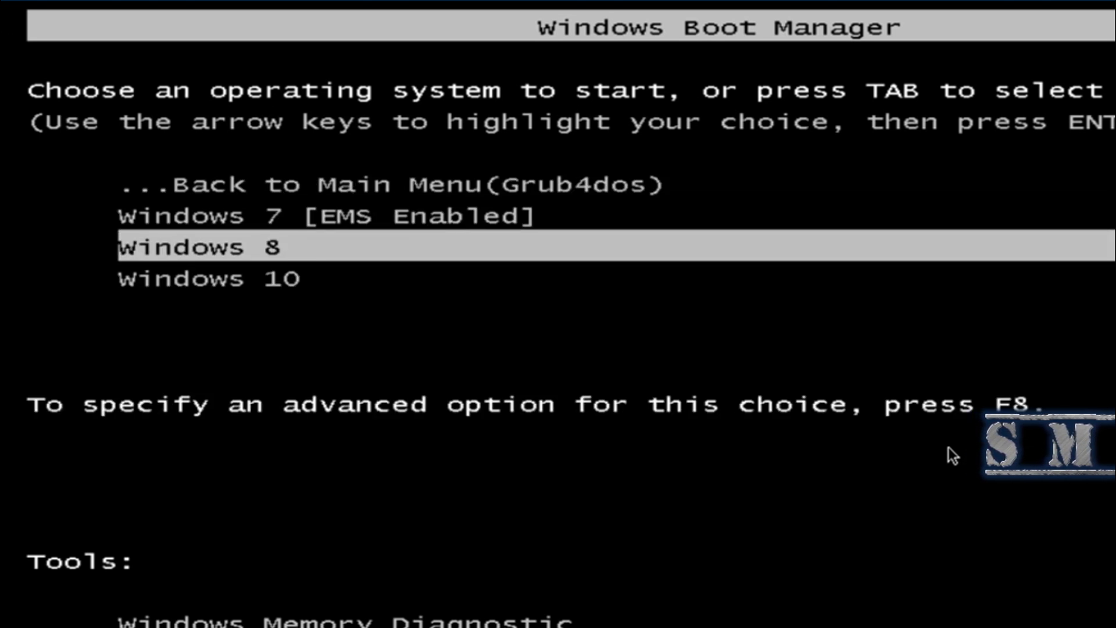
pyautogui.press('Up')
pyautogui.press('Up')
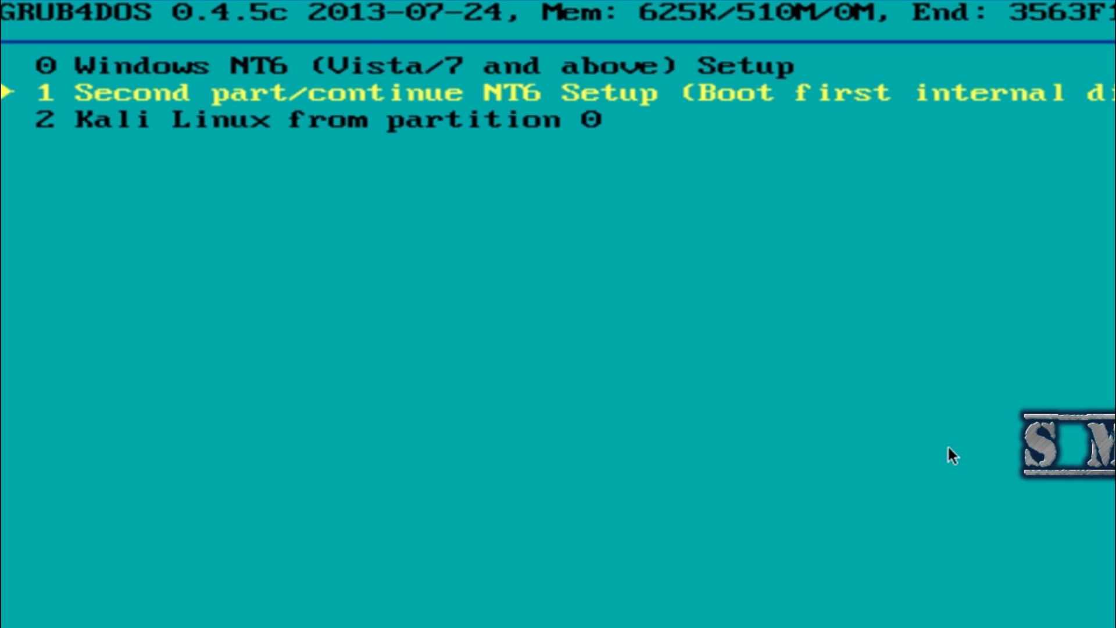
# - Boot the Kali Linux entry from GRUB4DOS and browse its Live and Install options
pyautogui.press('Down')
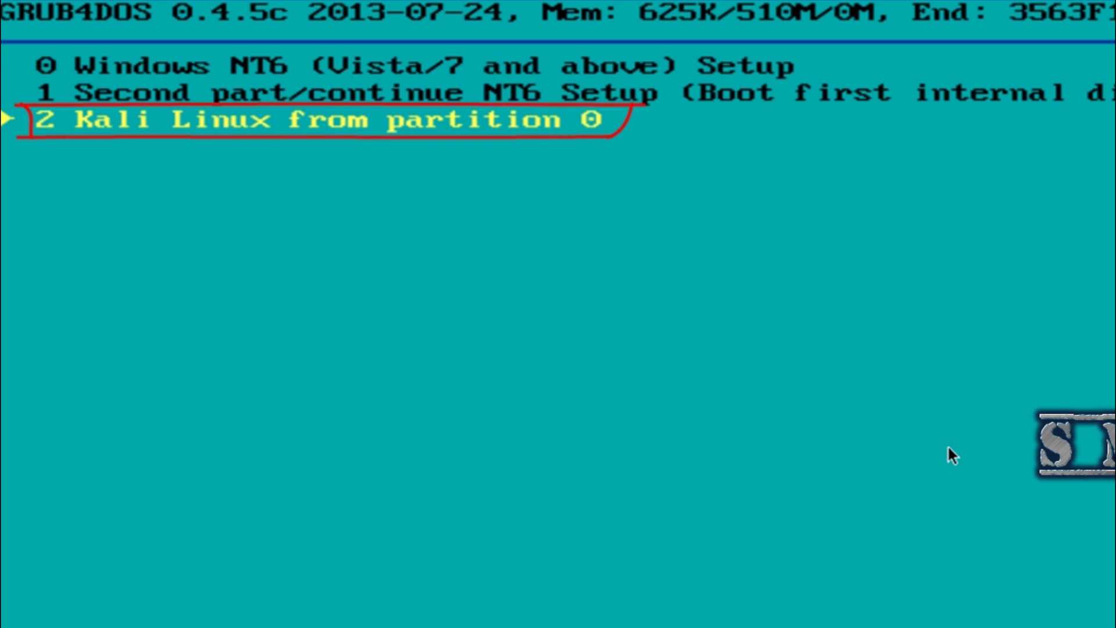
pyautogui.press('Return')
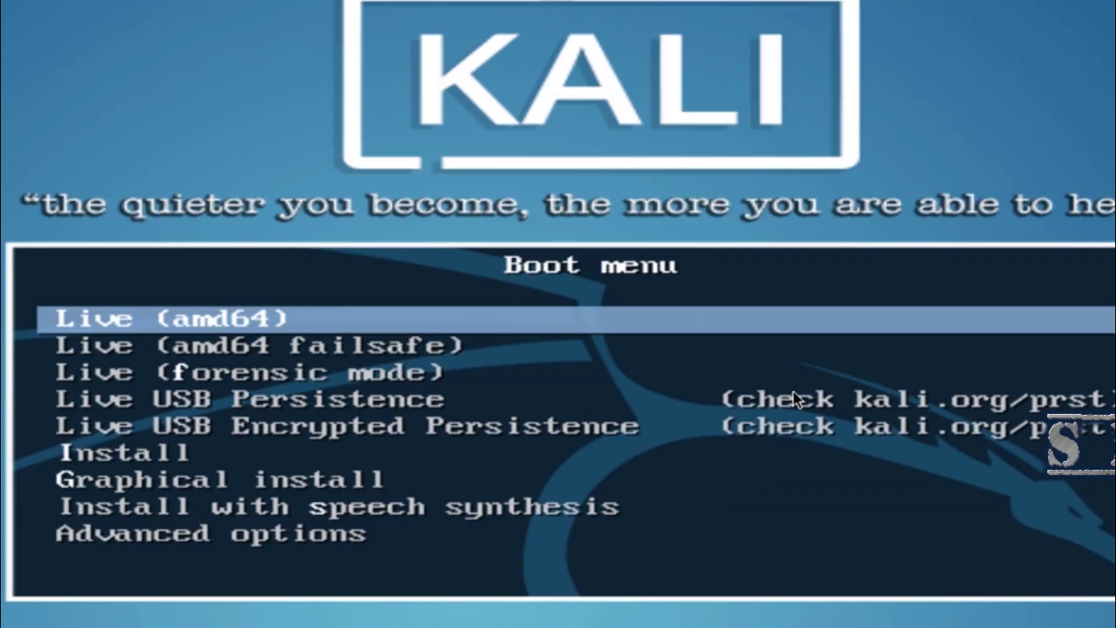
pyautogui.press('Down')
pyautogui.press('Down')
pyautogui.press('Up')
pyautogui.press('Up')
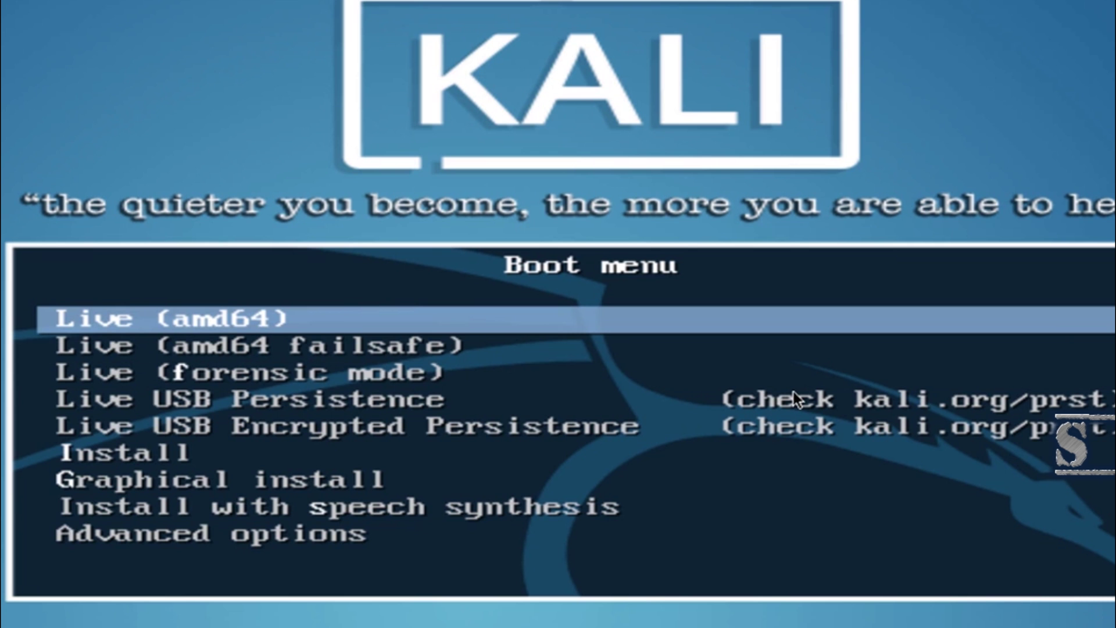